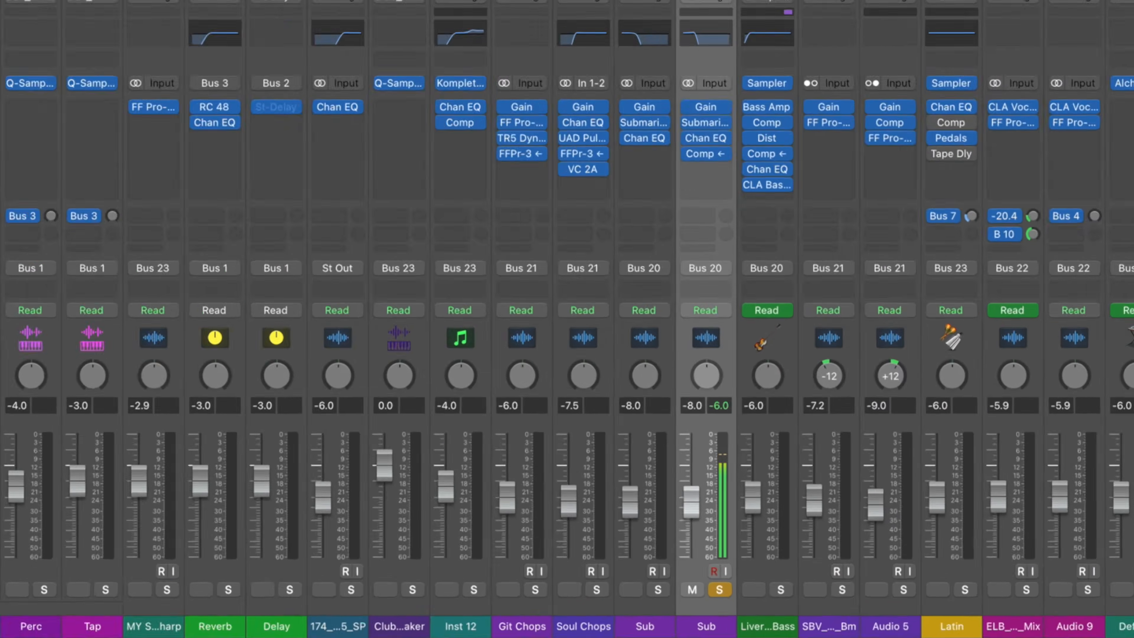
Step: Play the Soul Chops and Sub tracks soloed together, and compare them with the full mix unsoloed
key(space)
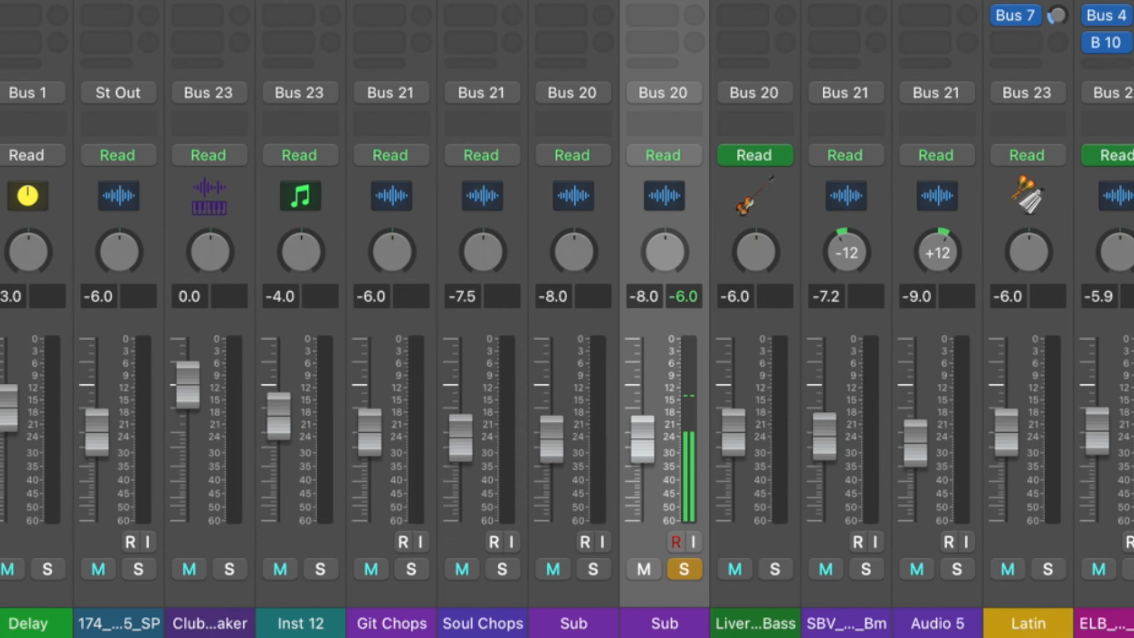
click(503, 569)
key(space)
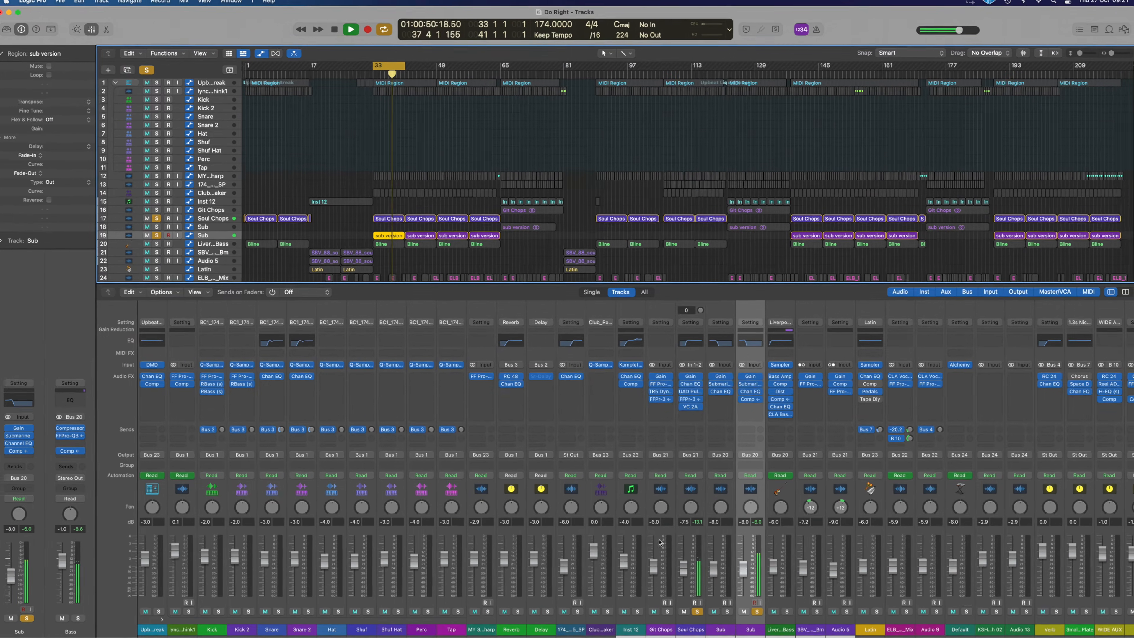
alt+click(698, 614)
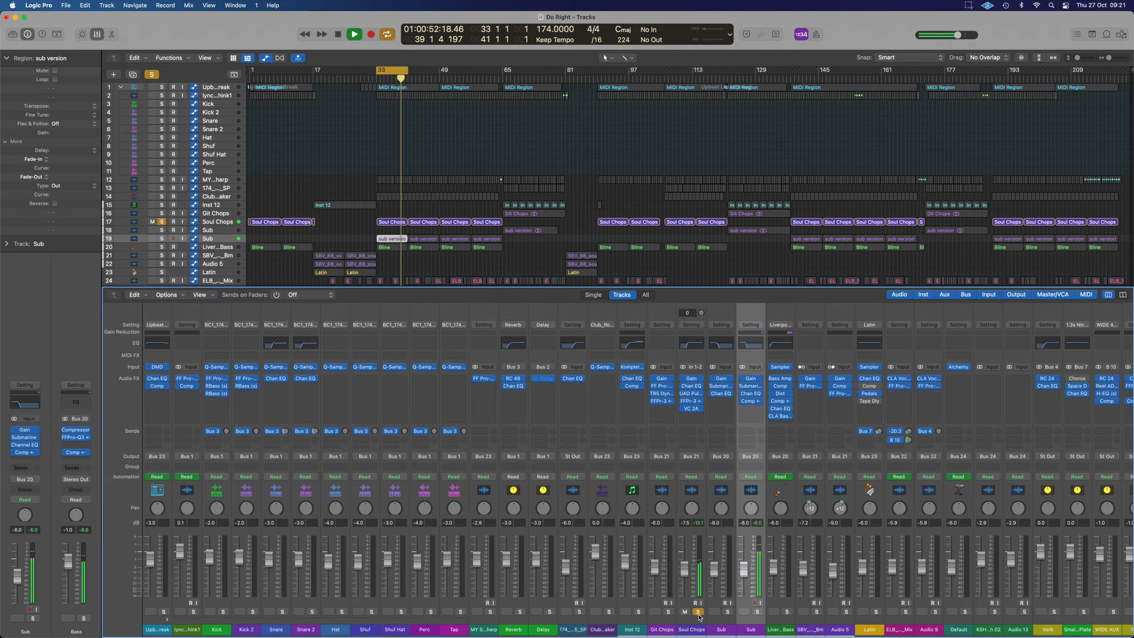
click(698, 613)
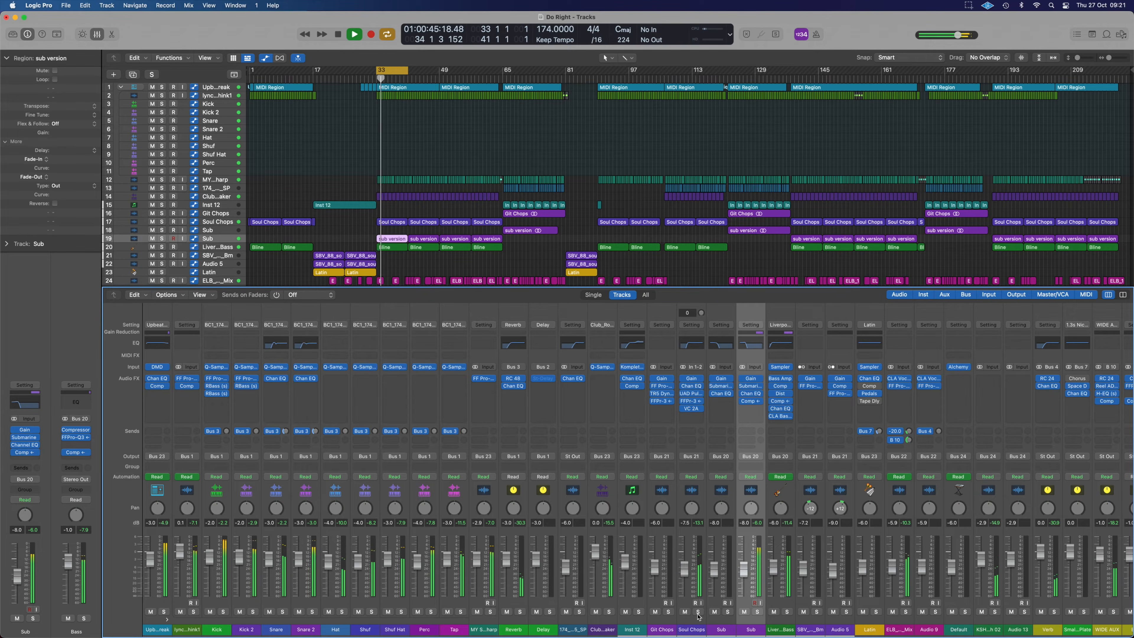
Step: Solo Soul Chops and Sub again, and audition Soul Chops with and without the sub layer
click(698, 611)
click(757, 612)
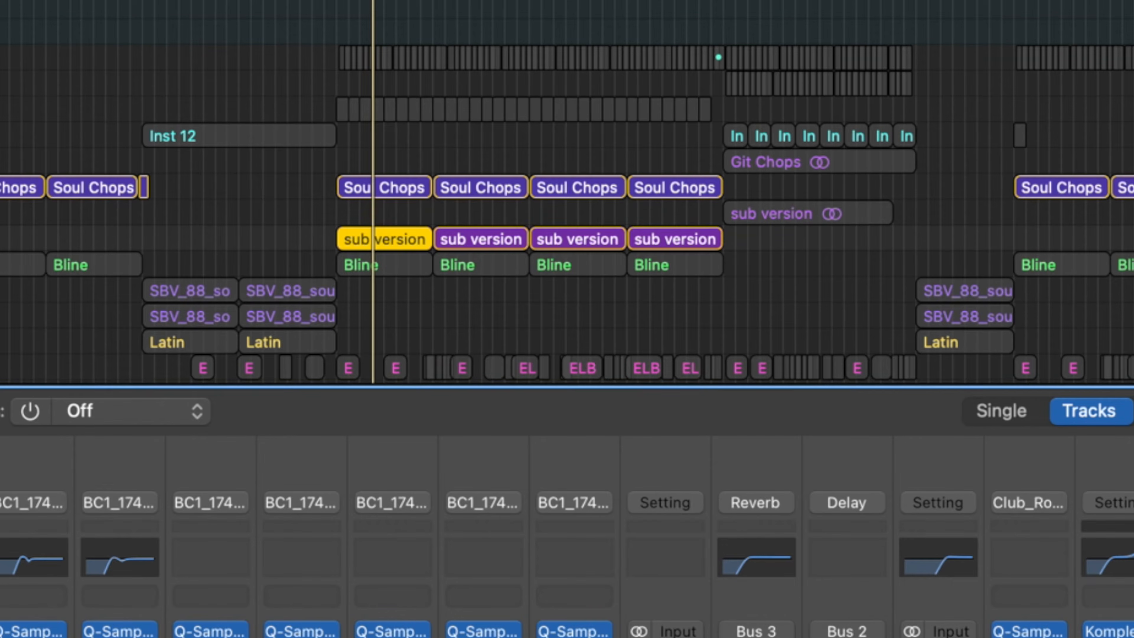
key(s)
key(Up)
key(Up)
key(space)
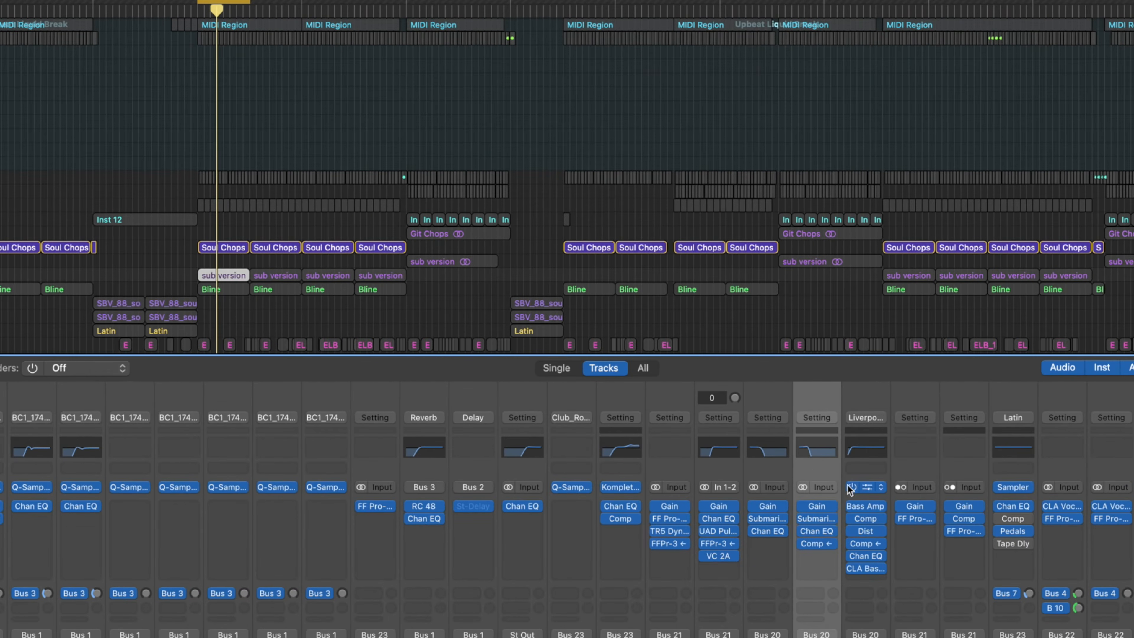
Step: Examine the soloed Sub track's spectrum in its Channel EQ during playback, and close the EQ
click(819, 531)
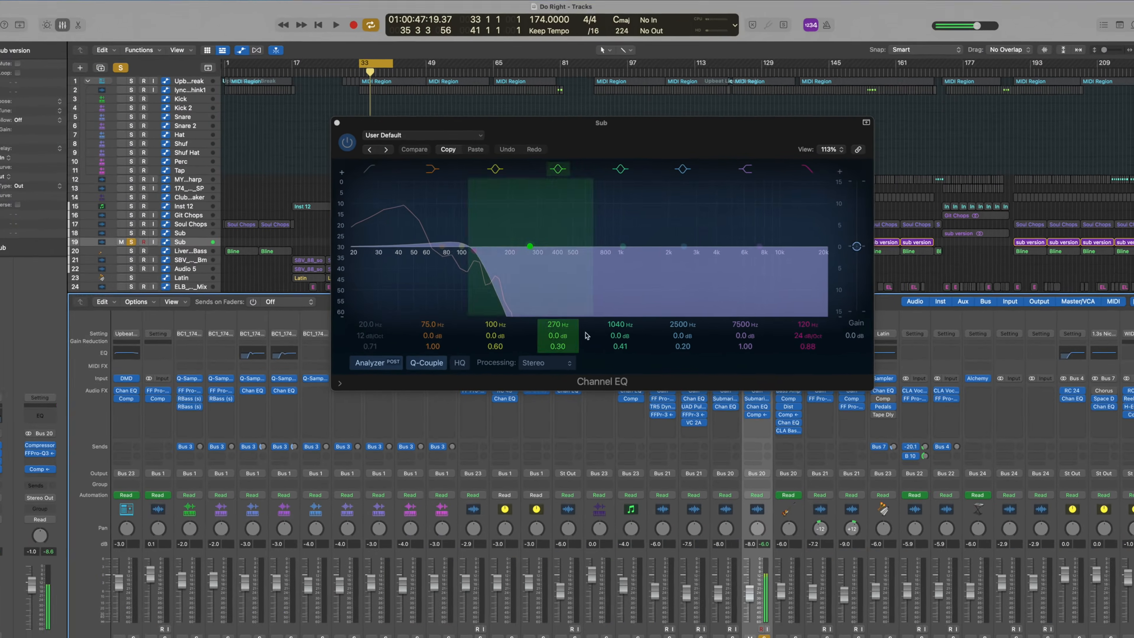
key(space)
key(super+w)
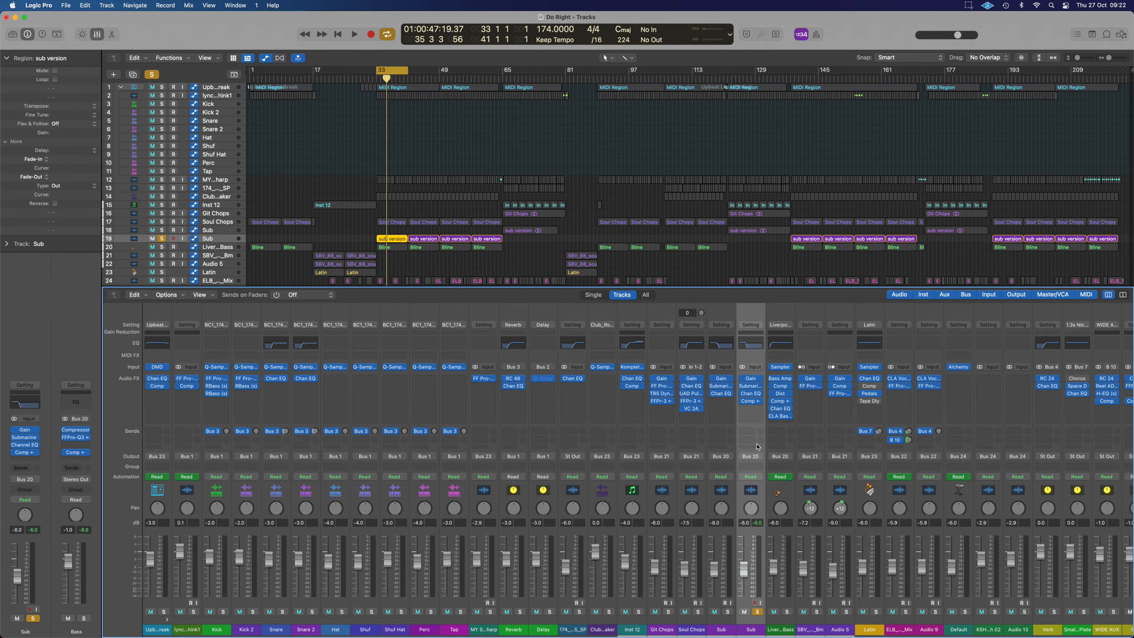
Step: Open Submarine on the Sub track and audition the track with Submarine, Channel EQ and compressor bypassed
click(752, 386)
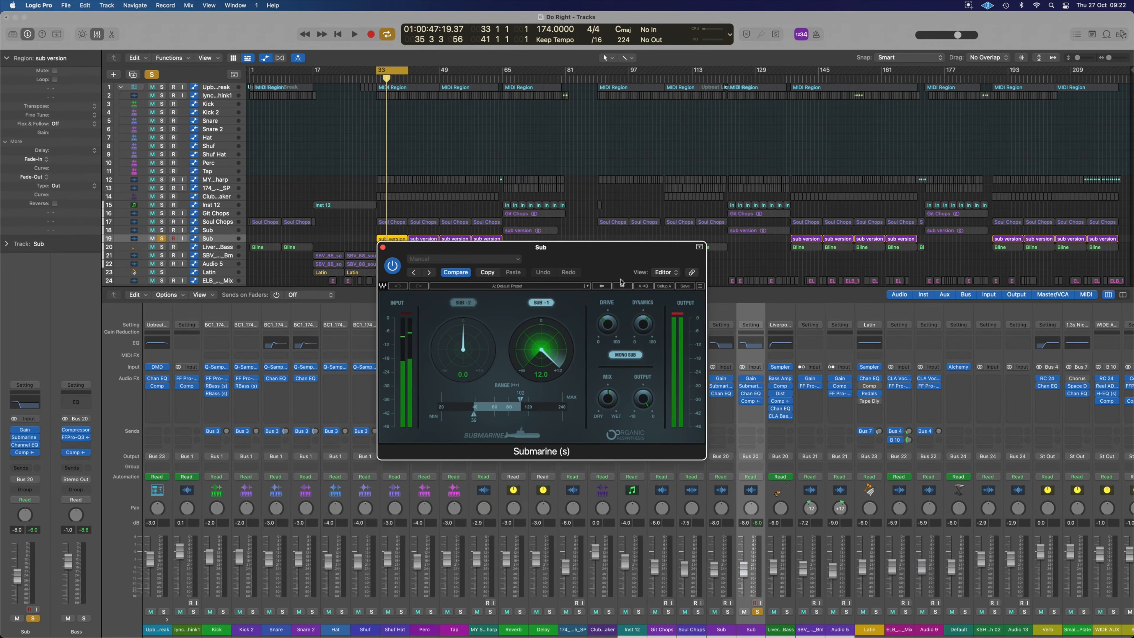
drag(632, 261, 597, 268)
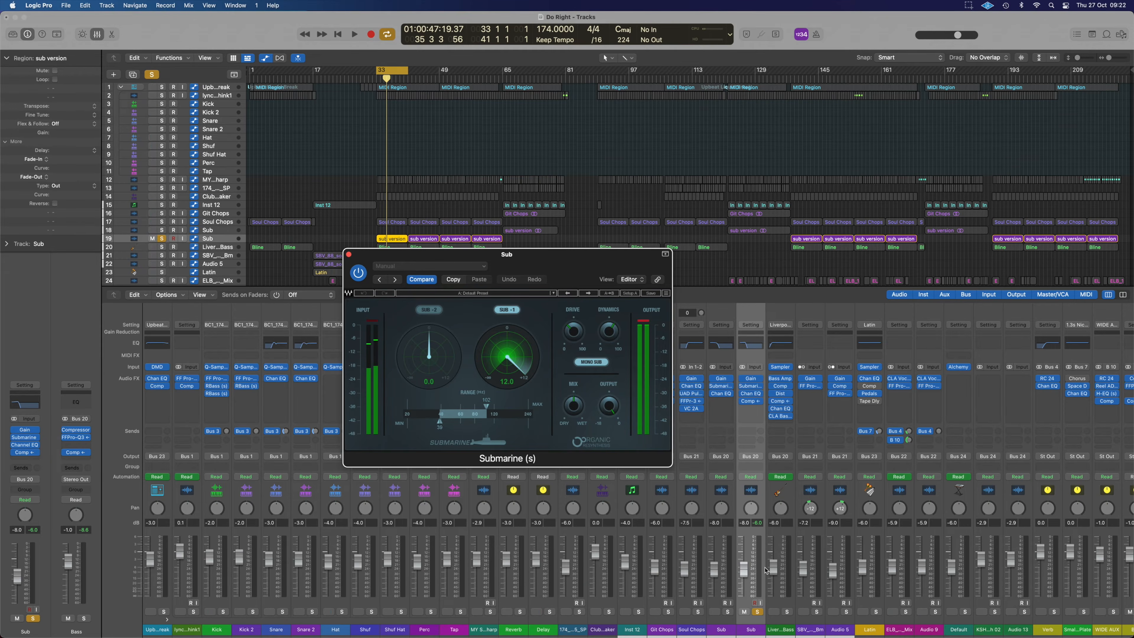
click(744, 397)
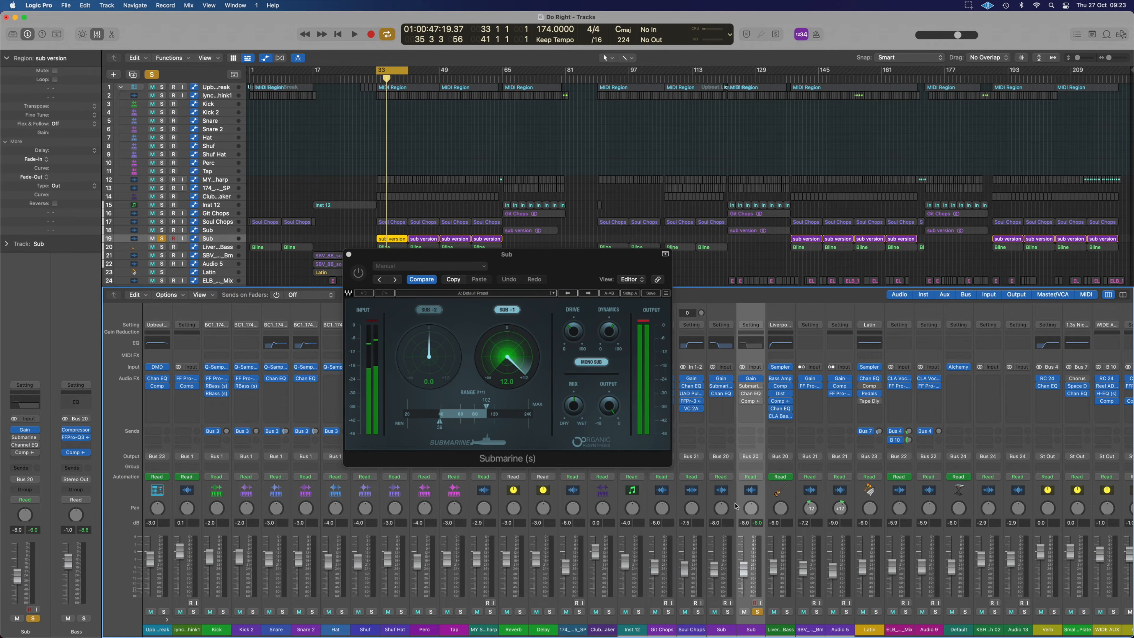
key(space)
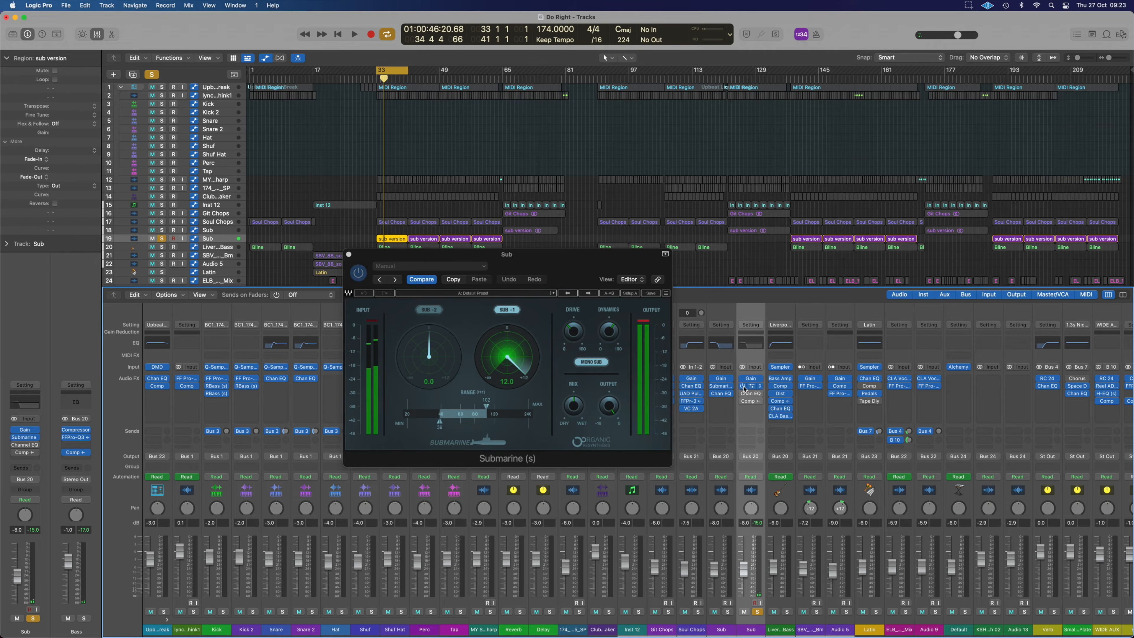
key(space)
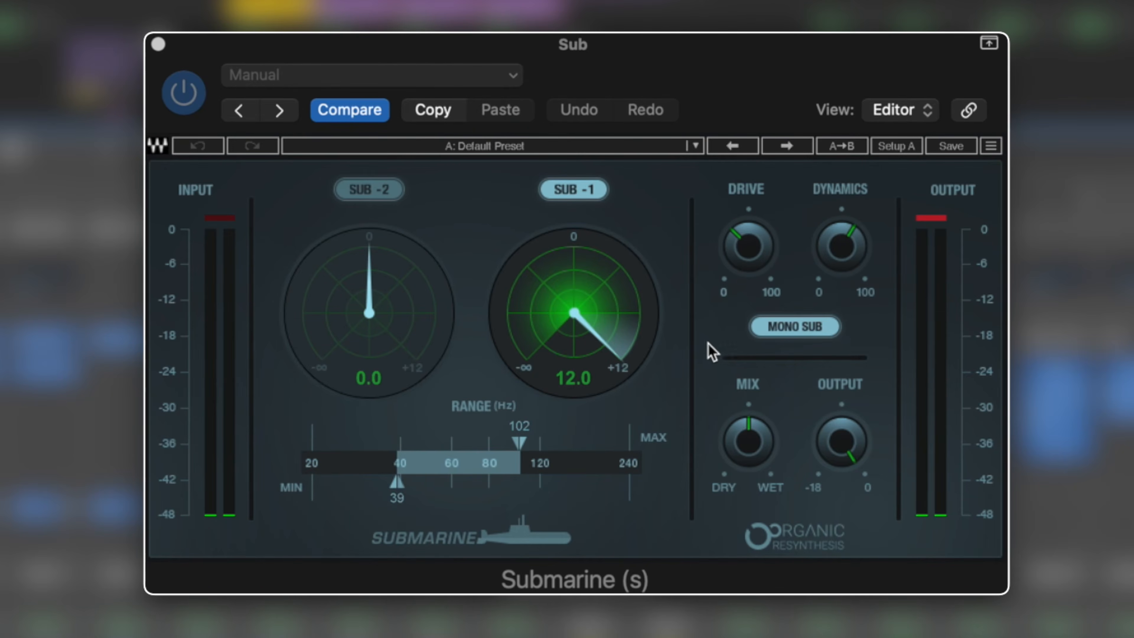
Step: Audition Submarine with SUB -1 and Drive at 0.0, and set SUB -1 to 12.0 and Drive to 28.6
alt+click(573, 316)
alt+click(750, 254)
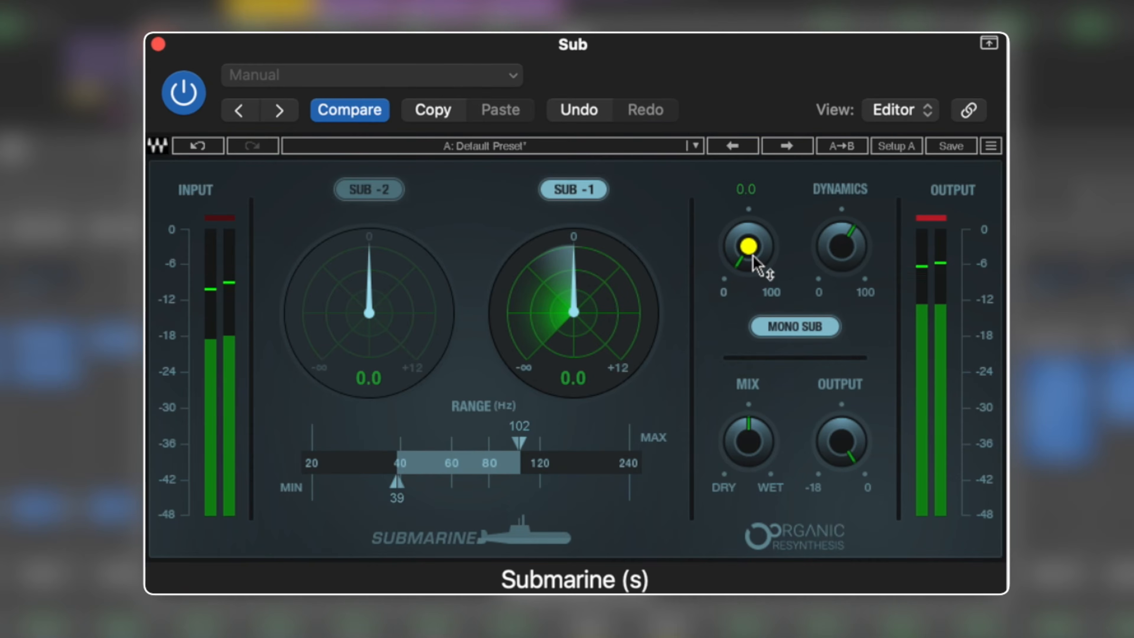
drag(574, 312, 574, 259)
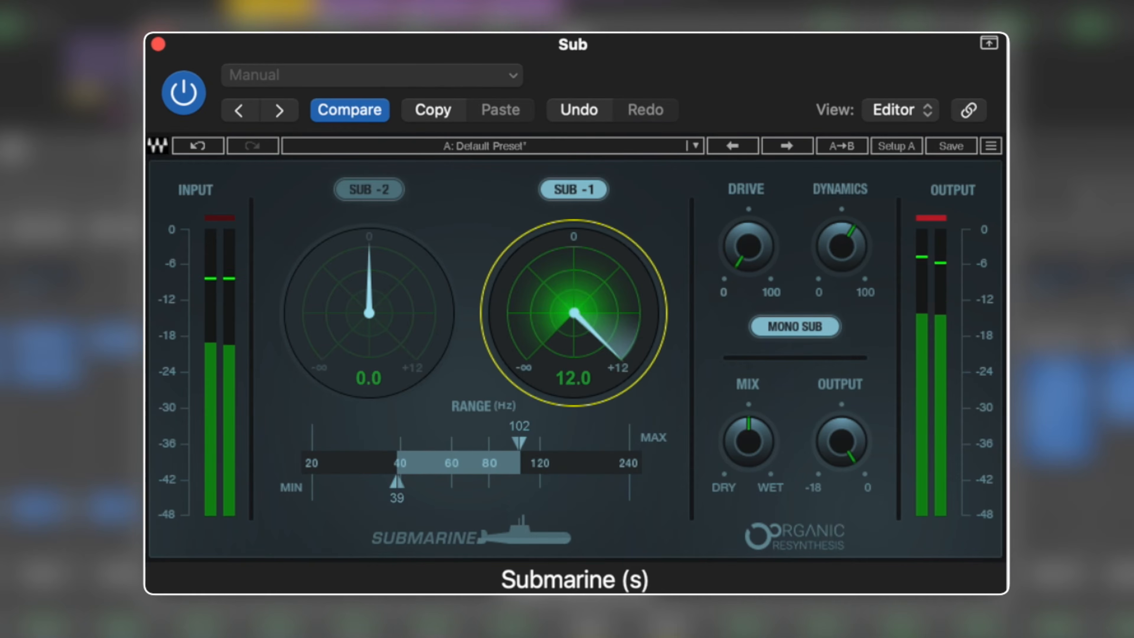
drag(752, 261, 752, 226)
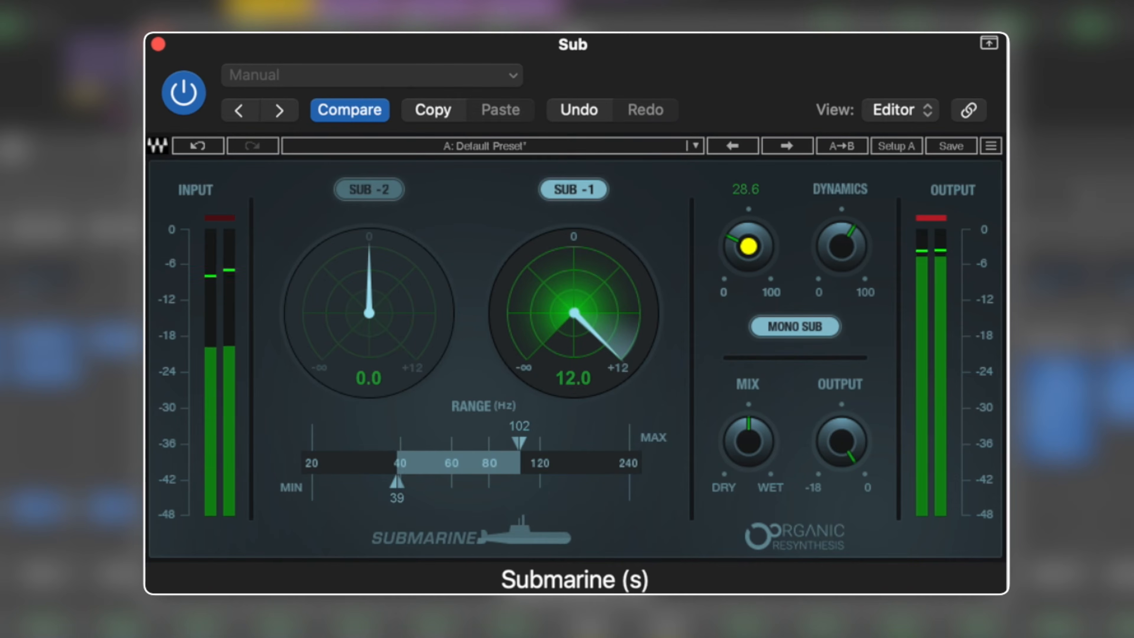
click(940, 219)
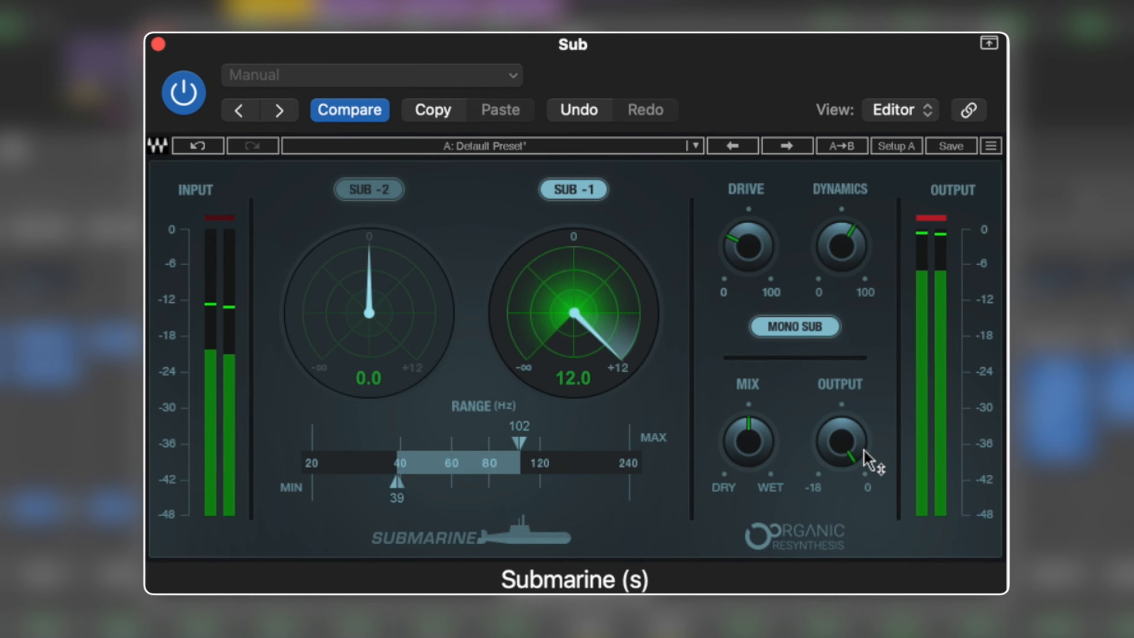
Step: Sweep Submarine's Mix between fully dry and 100.0 wet to isolate the generated sub
mouse_move(755, 452)
mouse_down()
mouse_move(755, 477)
mouse_move(755, 440)
mouse_up()
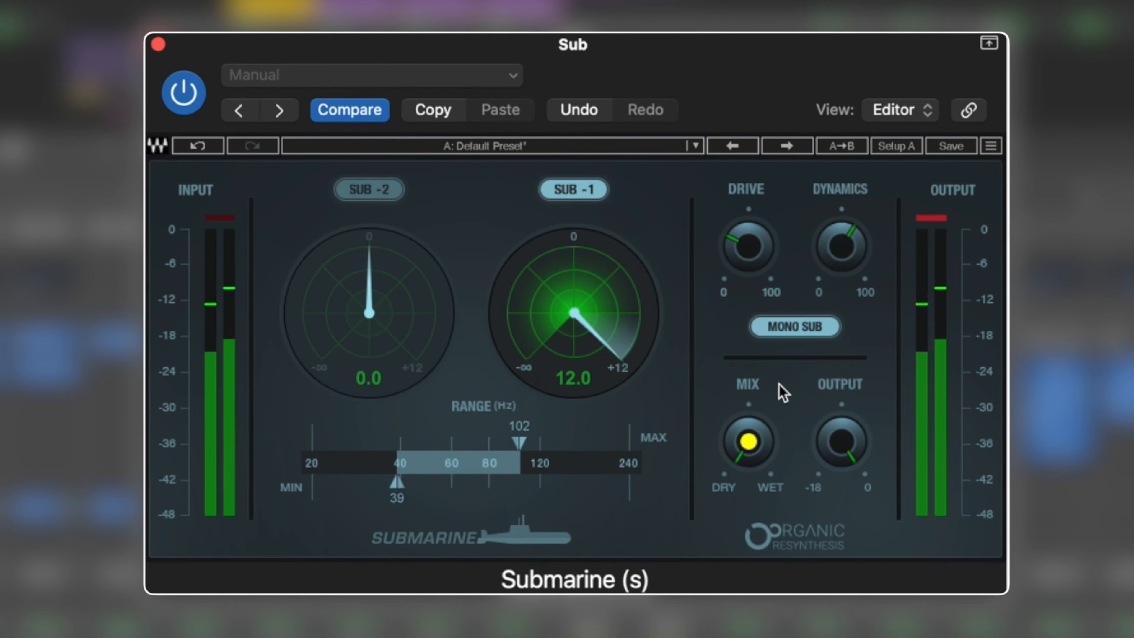
drag(752, 460, 752, 417)
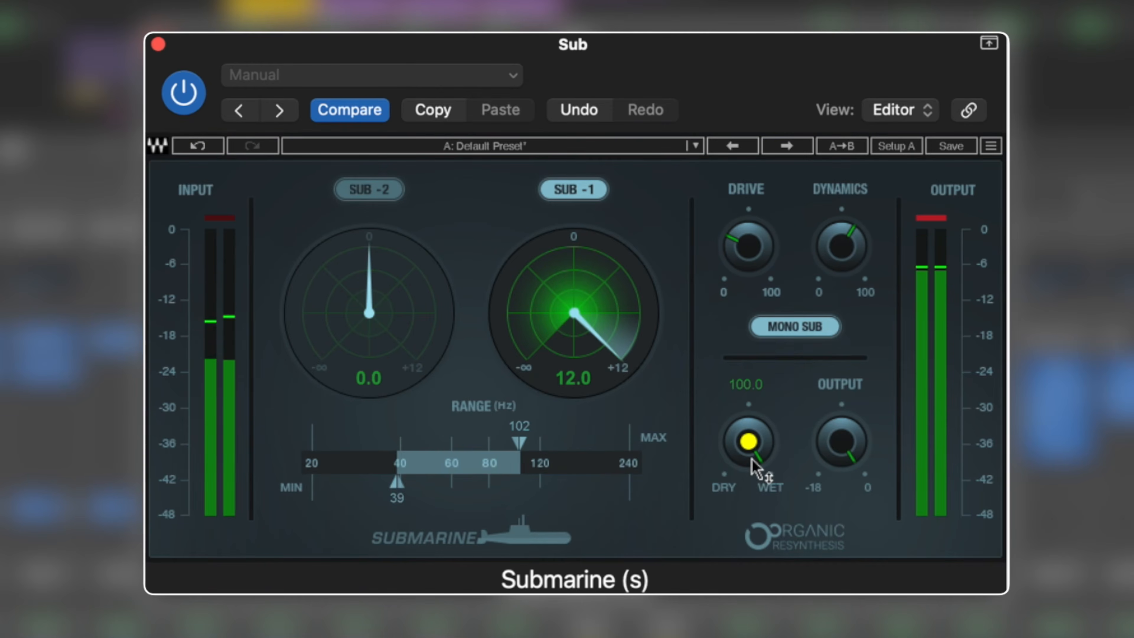
drag(753, 460, 752, 469)
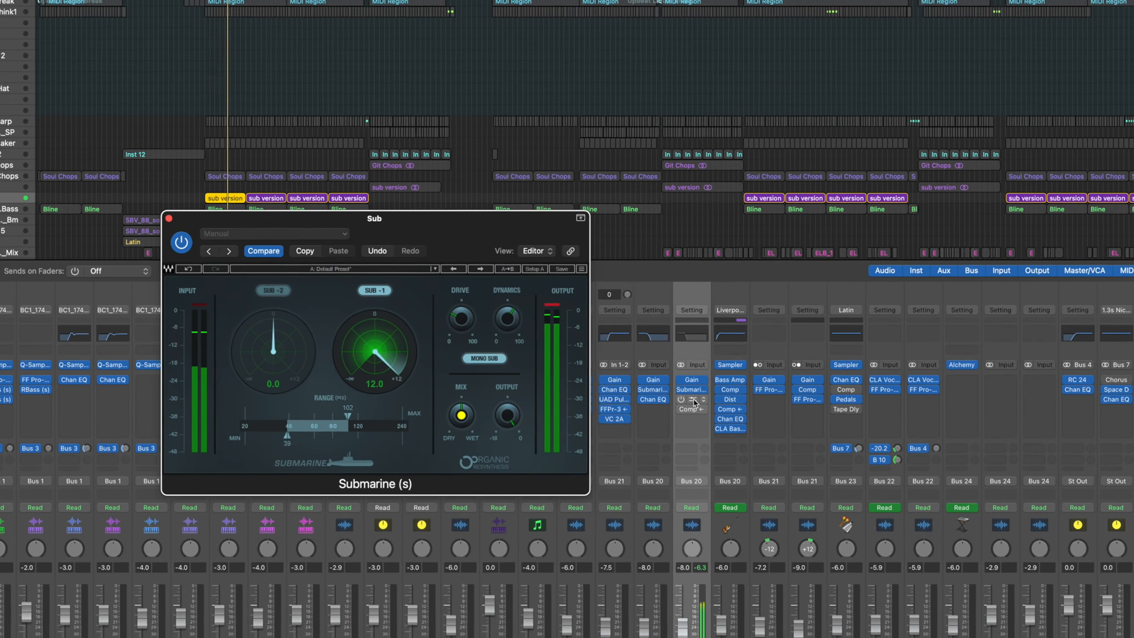
Step: Open the Sub track's Channel EQ, arrange it beside Submarine, and turn the EQ on
click(1027, 403)
drag(505, 47, 799, 143)
drag(408, 240, 269, 199)
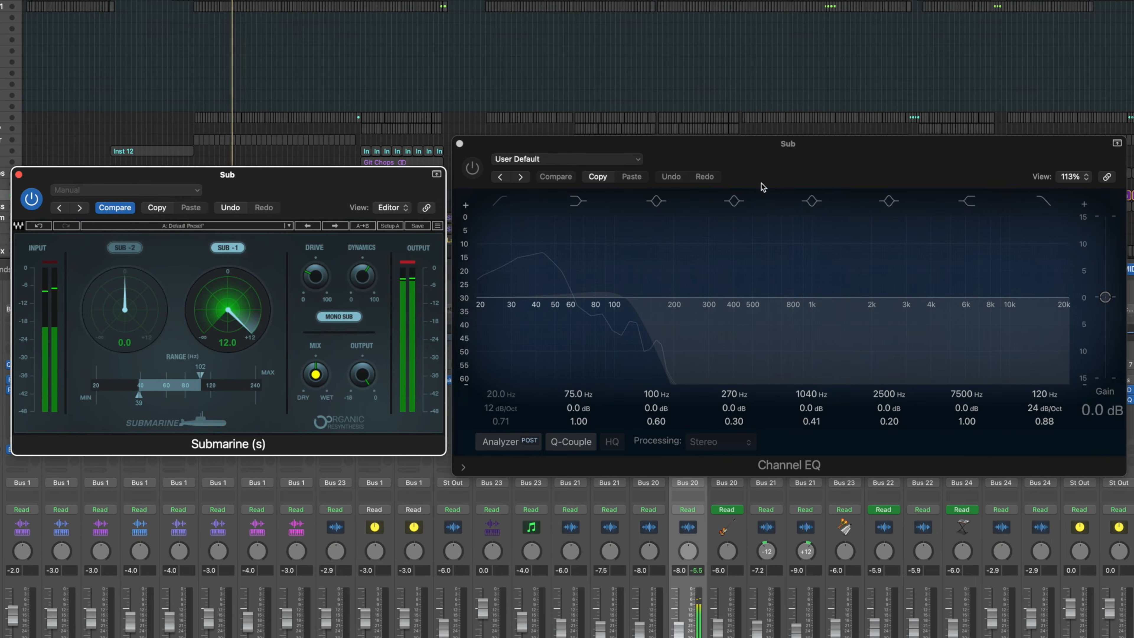
drag(487, 185, 489, 191)
click(476, 177)
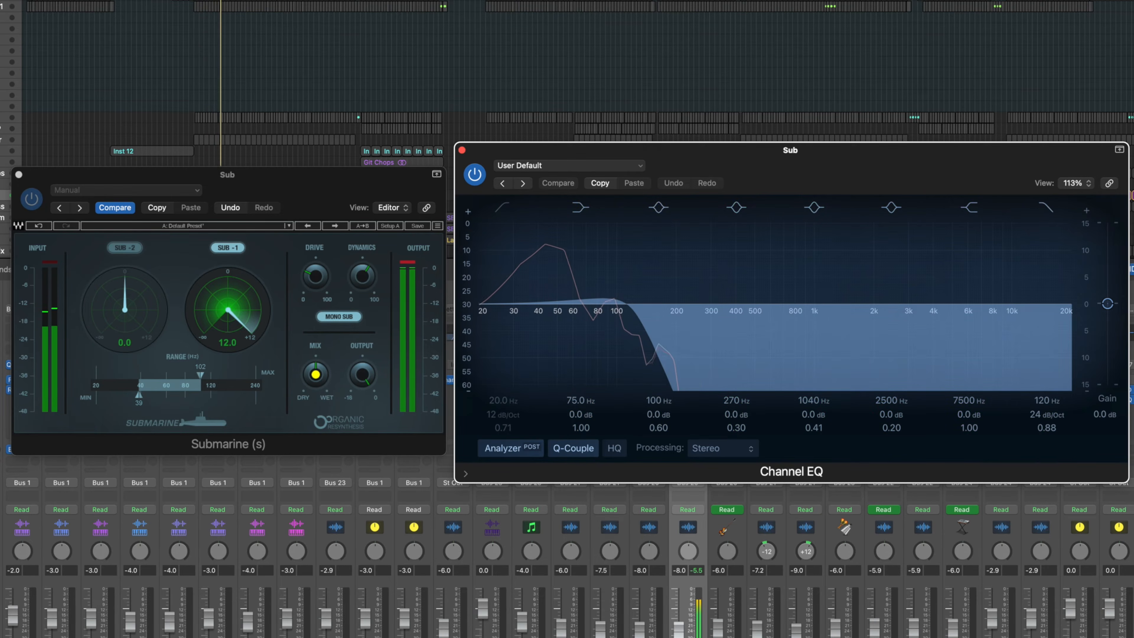
Step: Bypass the Sub track's Channel EQ and play Sub together with Soul Chops to hear the unfiltered sub
click(688, 637)
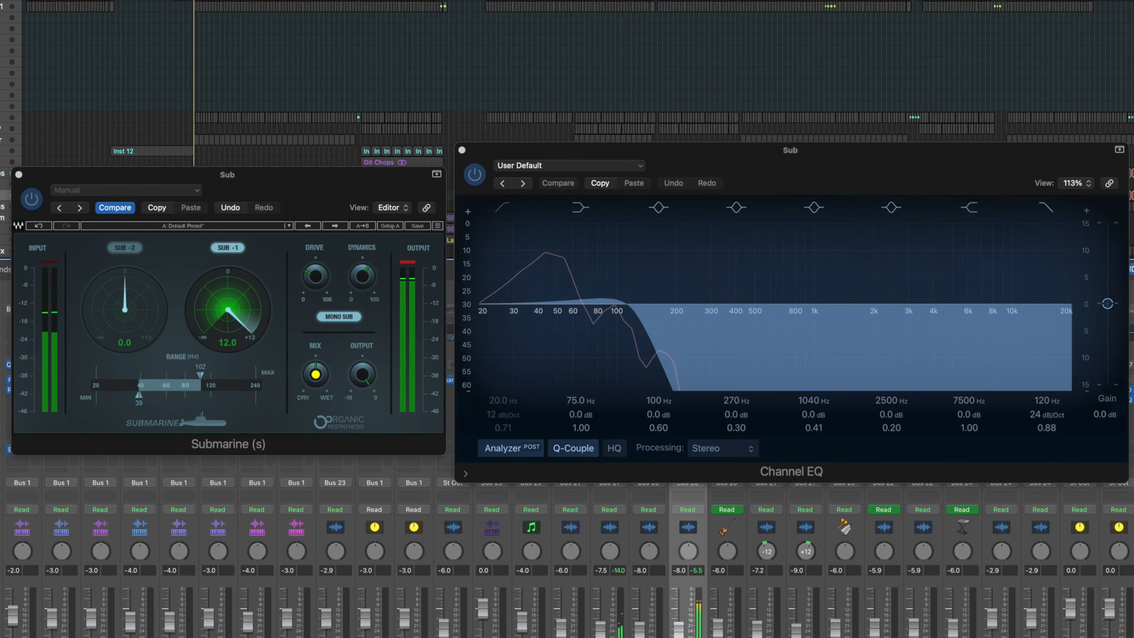
click(615, 352)
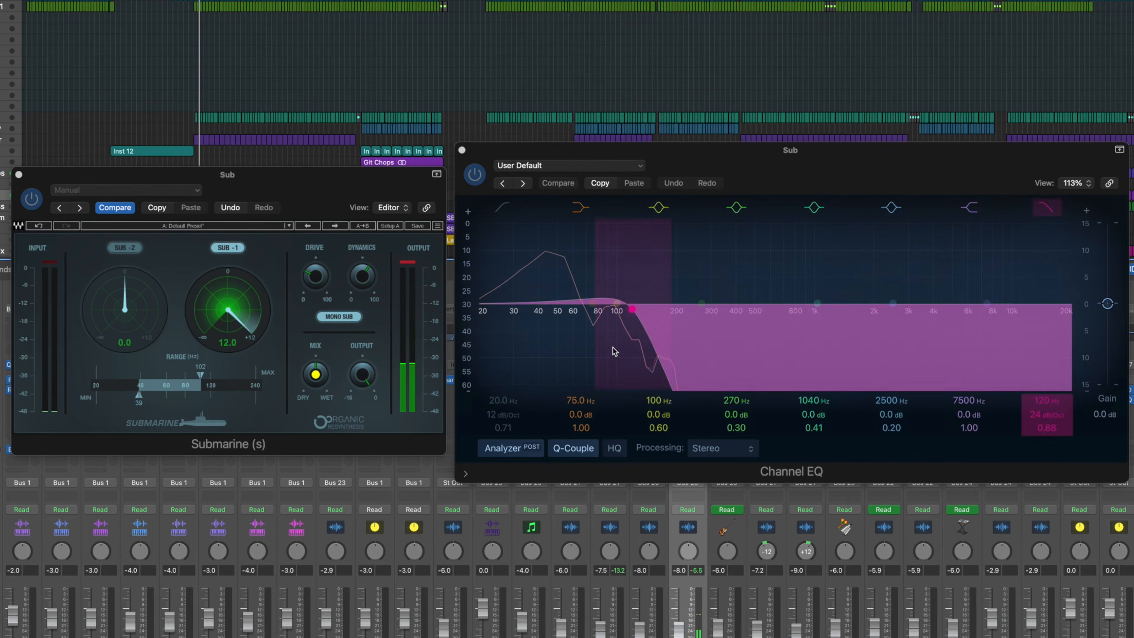
click(317, 386)
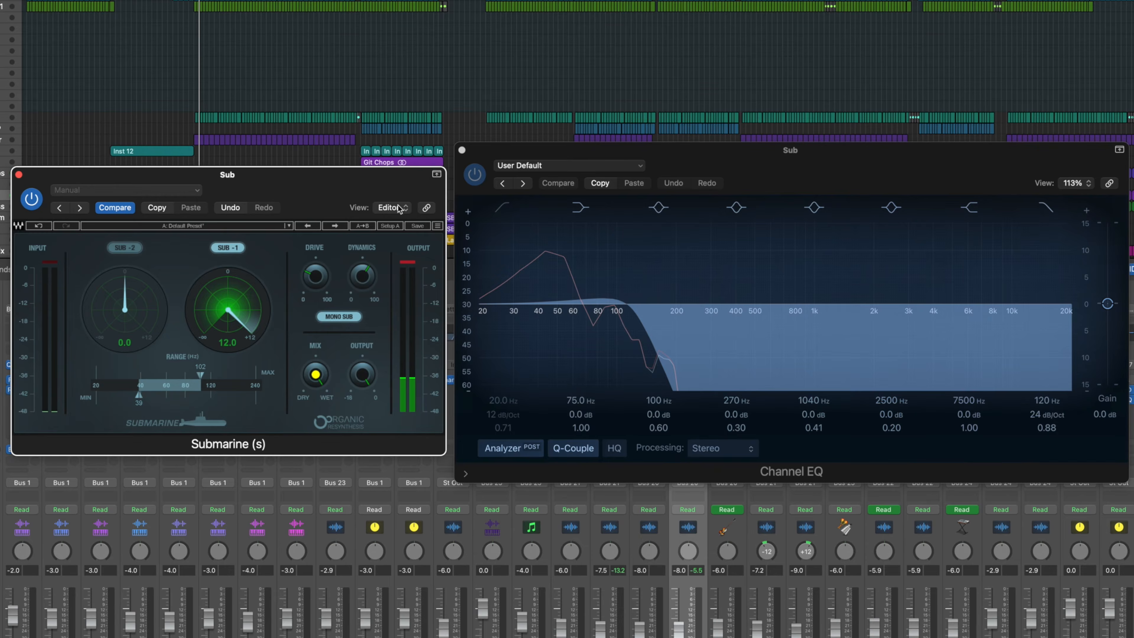
click(475, 174)
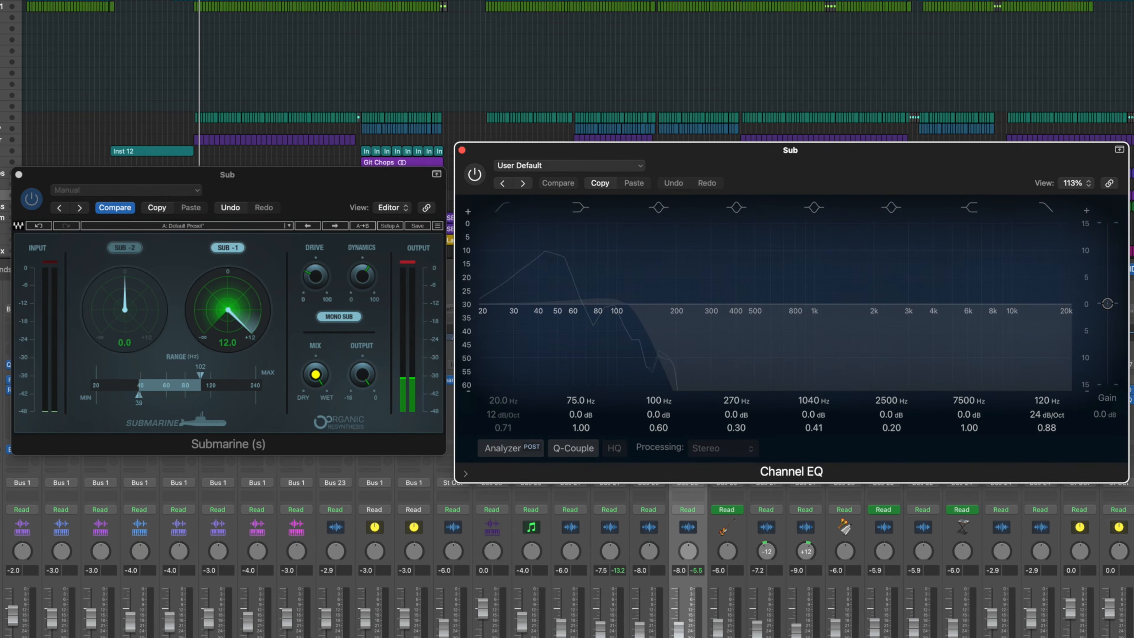
key(s)
key(space)
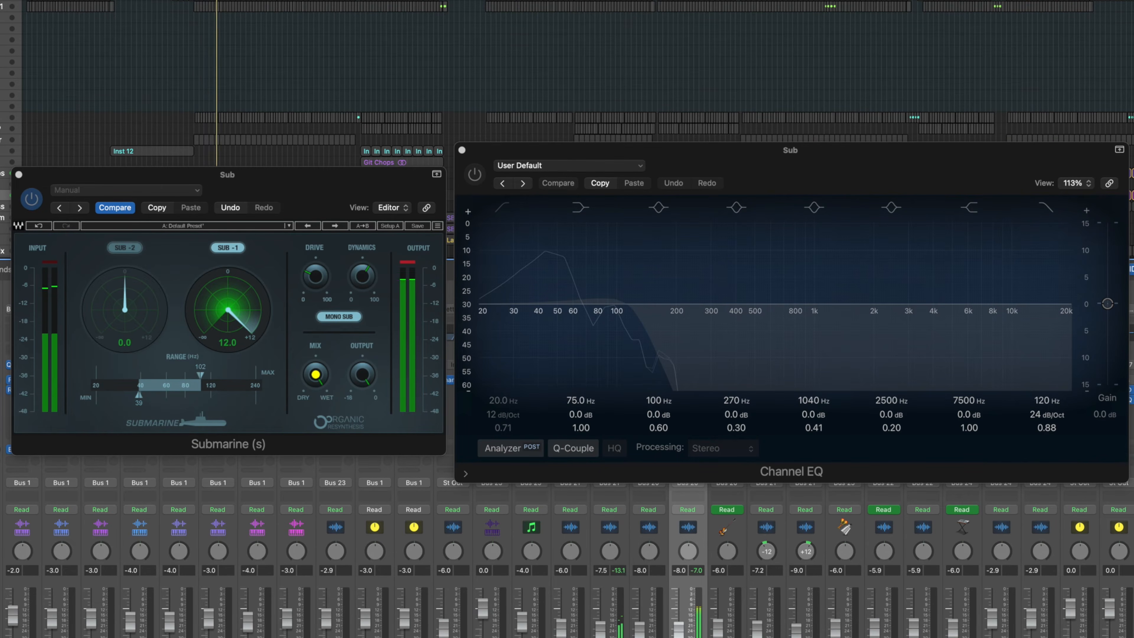
Step: Set Submarine's Mix to 50.0 with the Channel EQ back on, and close both plug-in windows
click(316, 377)
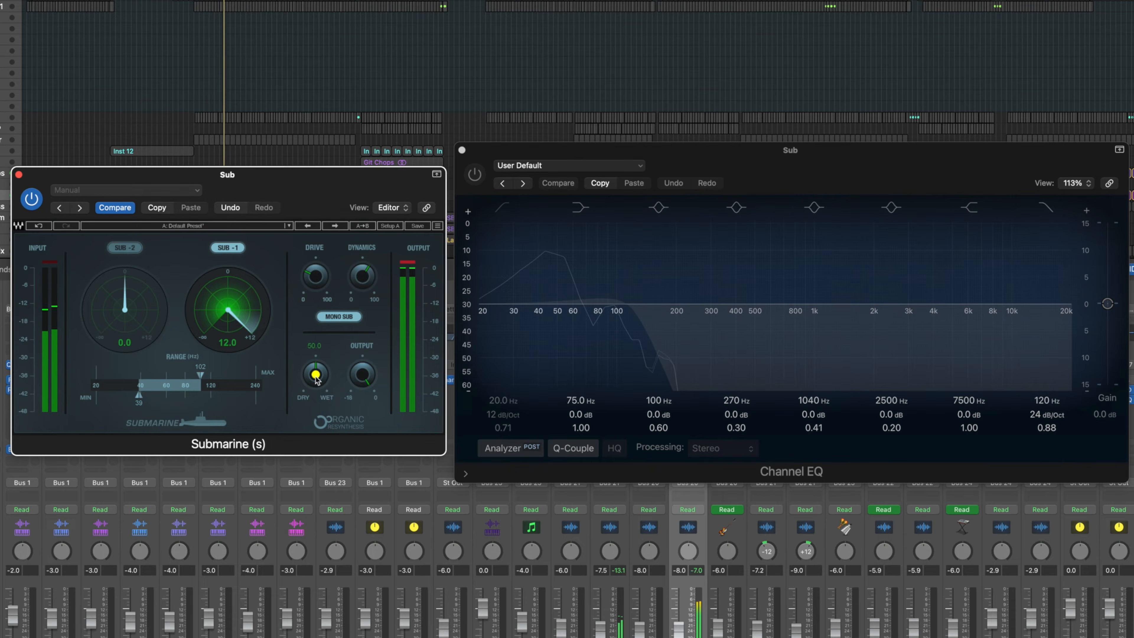
click(476, 176)
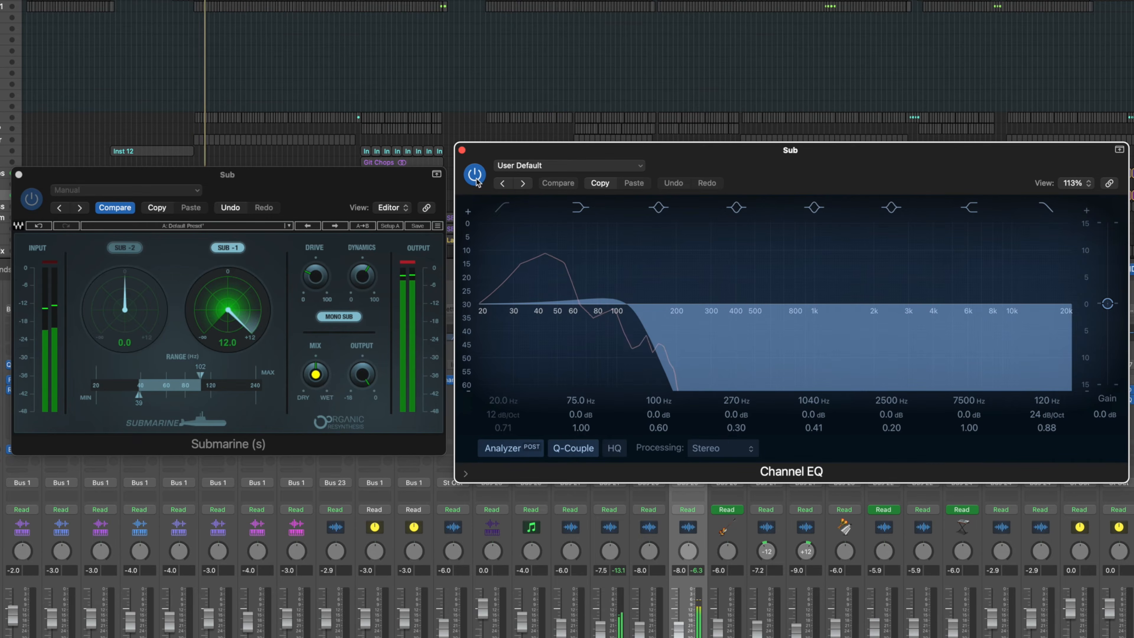
click(462, 149)
click(18, 174)
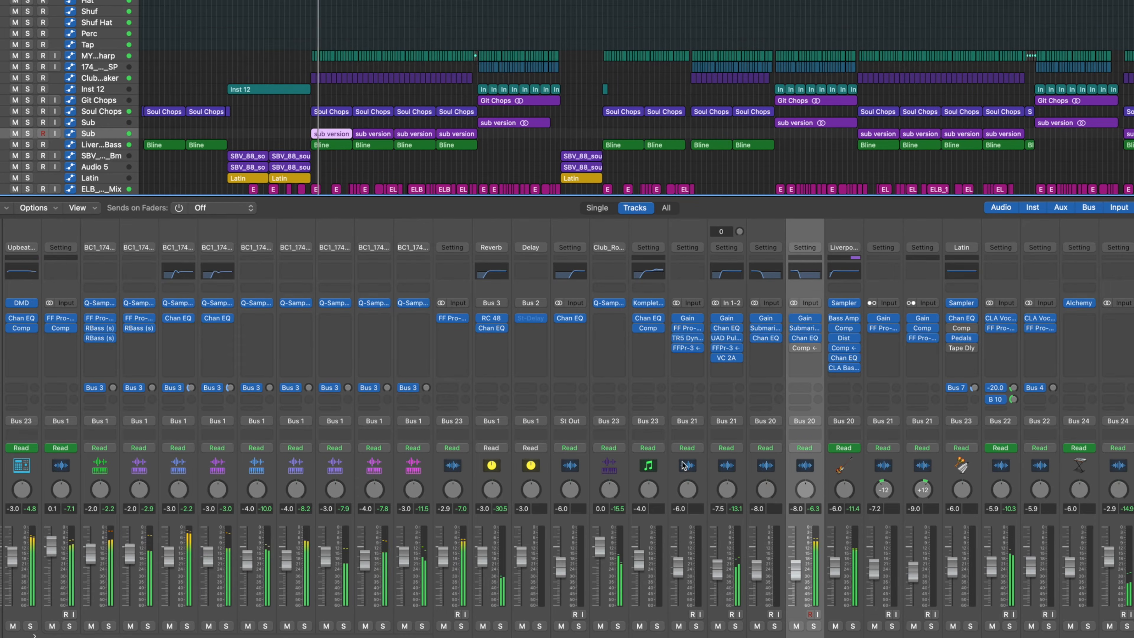
Step: Mute and unmute the Sub track during full-mix playback to compare the low end
click(796, 626)
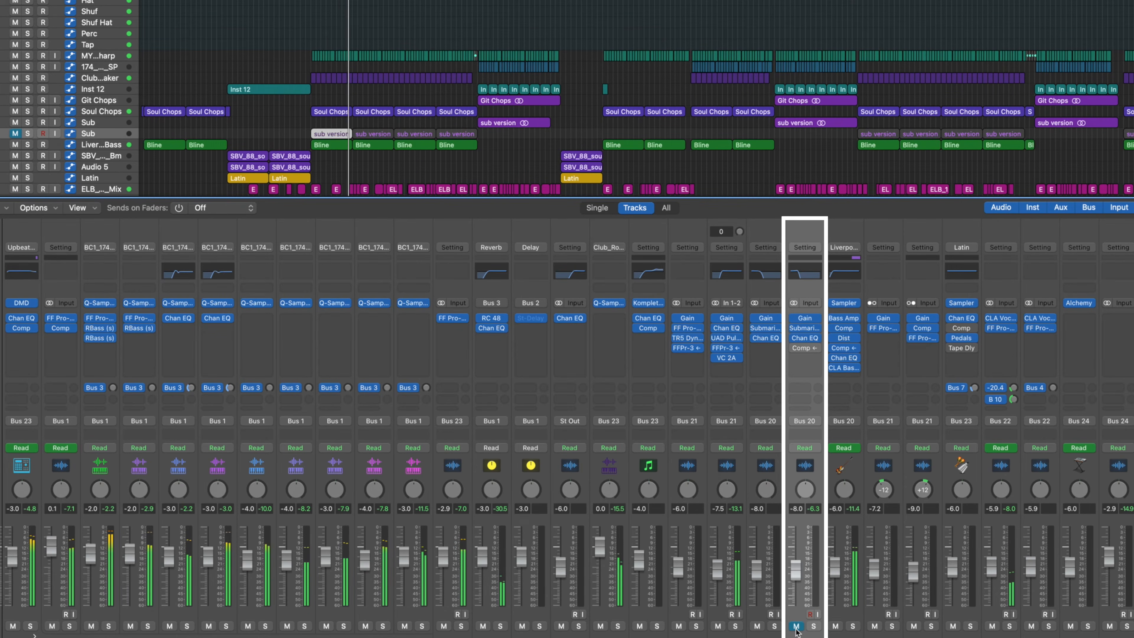
click(796, 626)
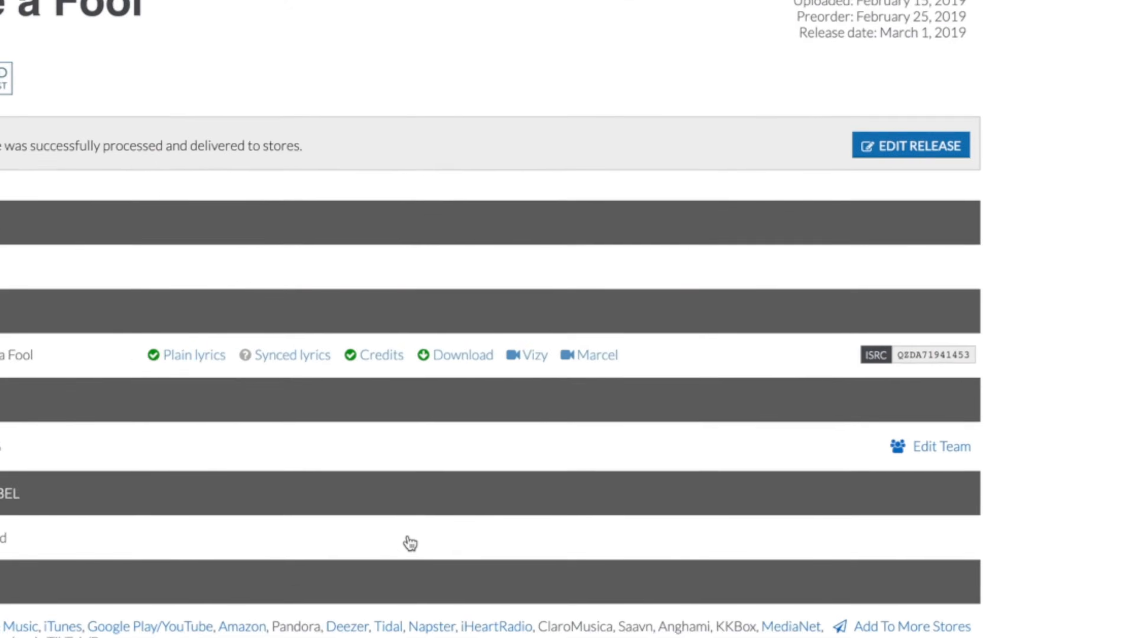
scroll(496, 460, down, 10)
scroll(496, 460, up, 3)
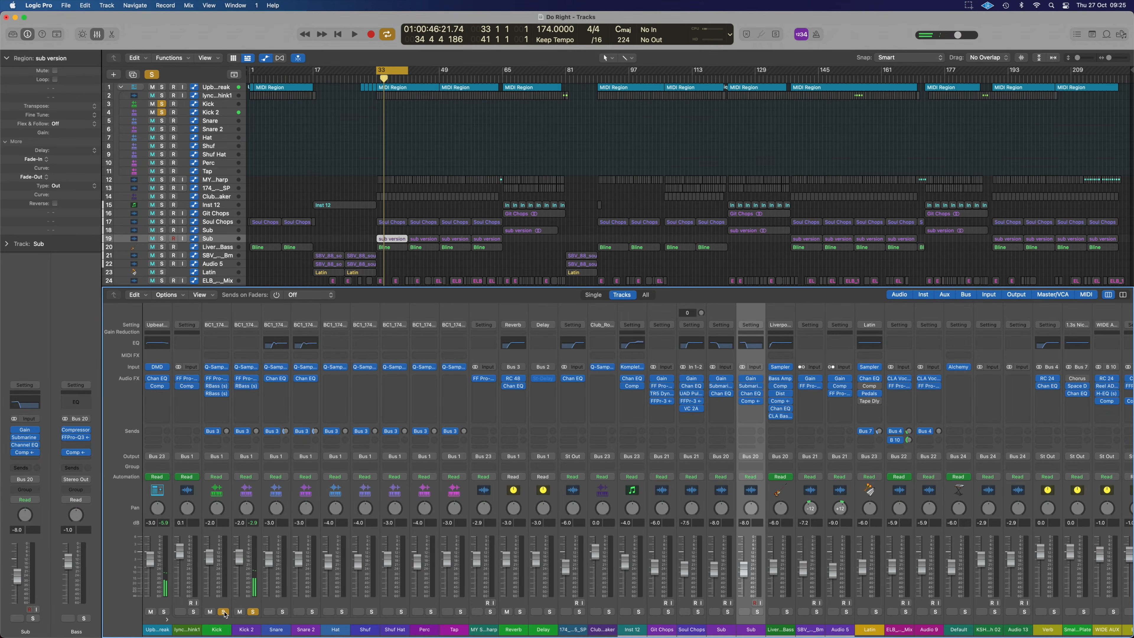
Step: Play the soloed Kick and Kick 2 tracks to compare them with the RBass plug-ins off and on
key(space)
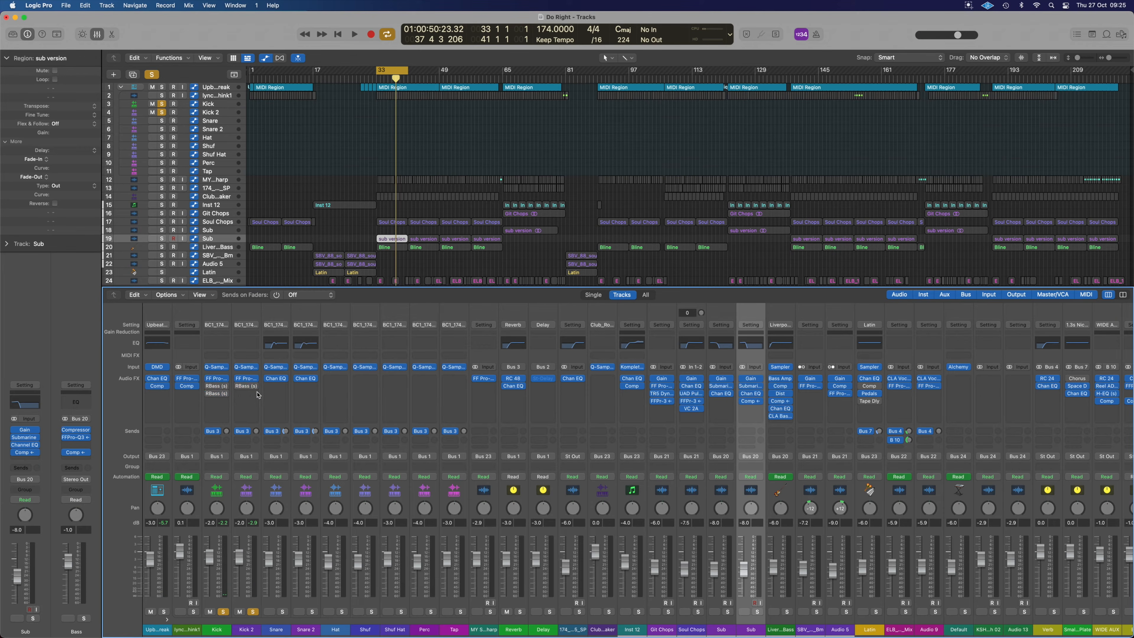
key(space)
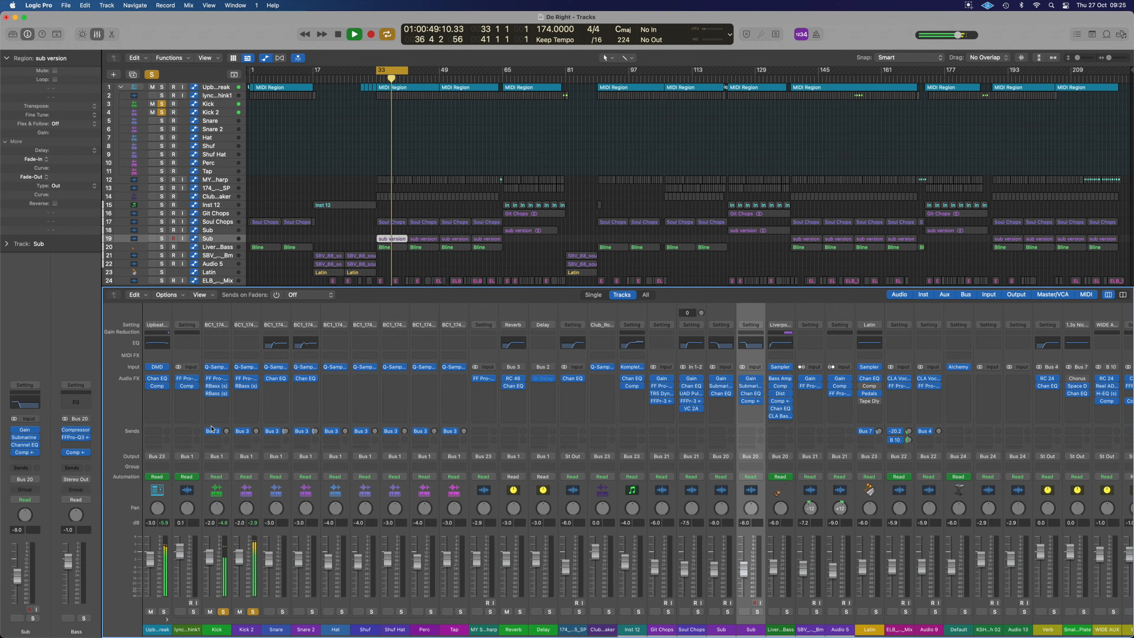
Step: Stop playback, open the RBass windows of the Kick and Kick 2 tracks, and arrange them side by side
key(space)
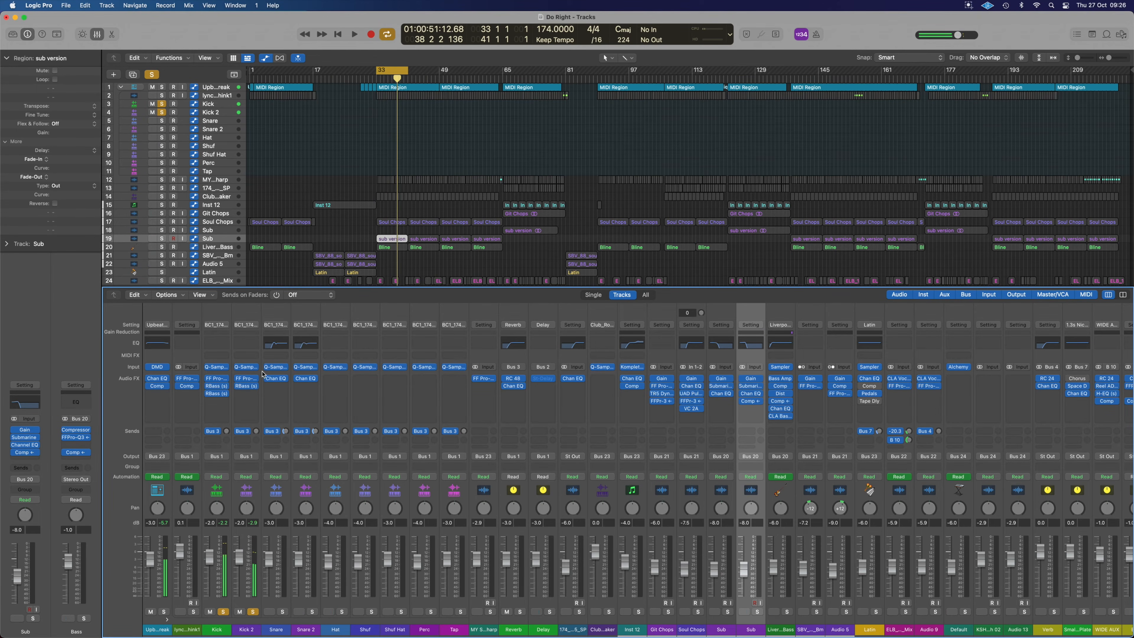
click(247, 387)
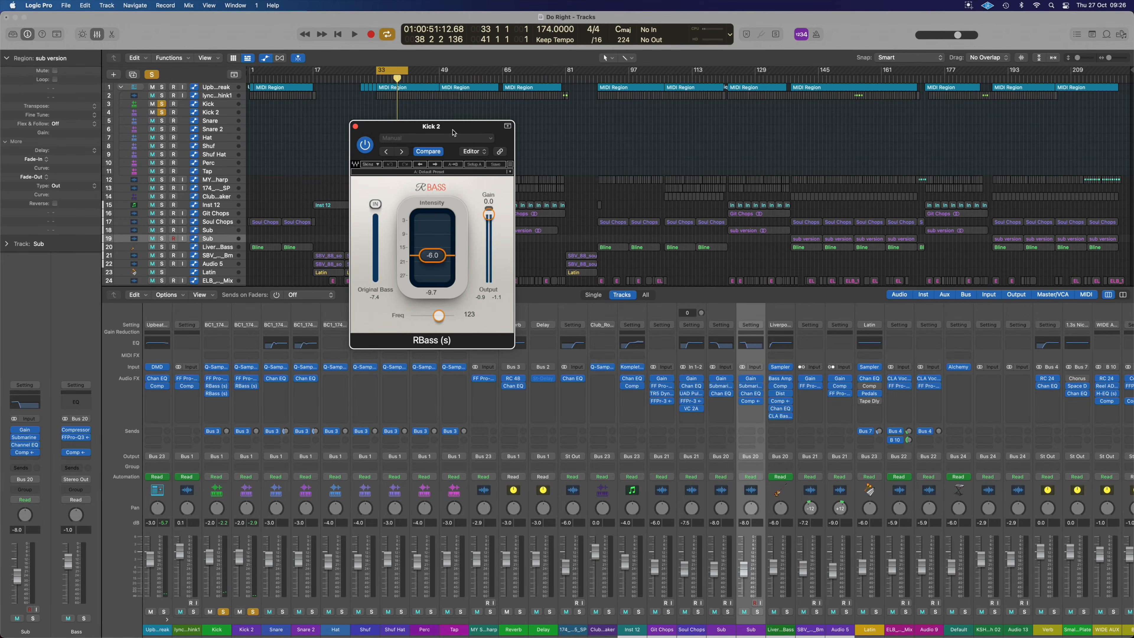
drag(454, 133, 762, 205)
click(217, 387)
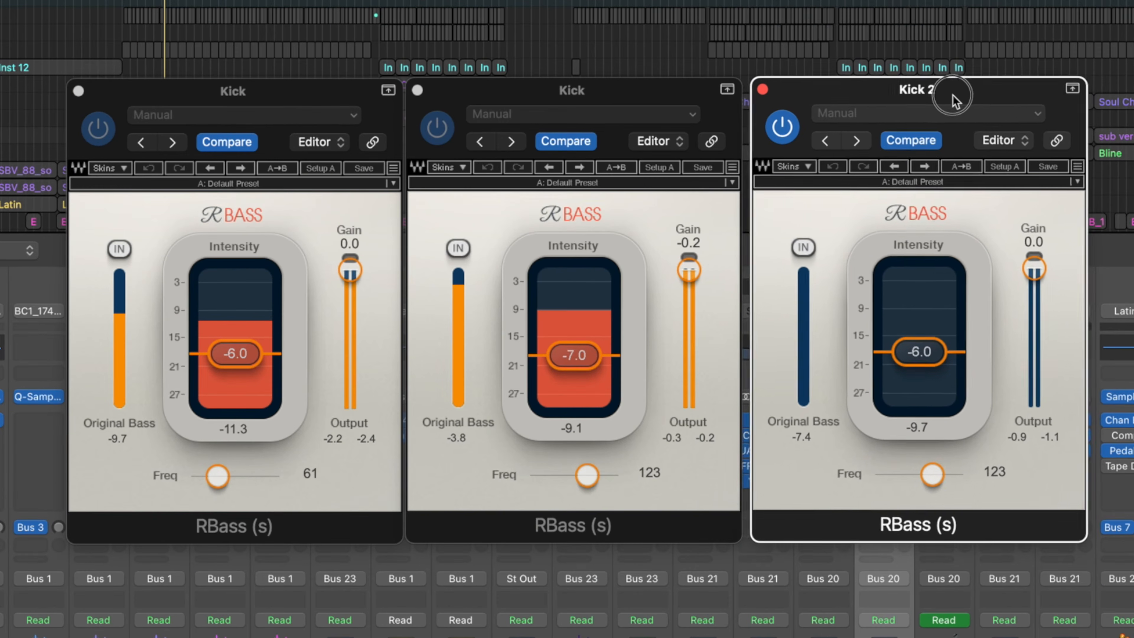
drag(951, 95, 945, 97)
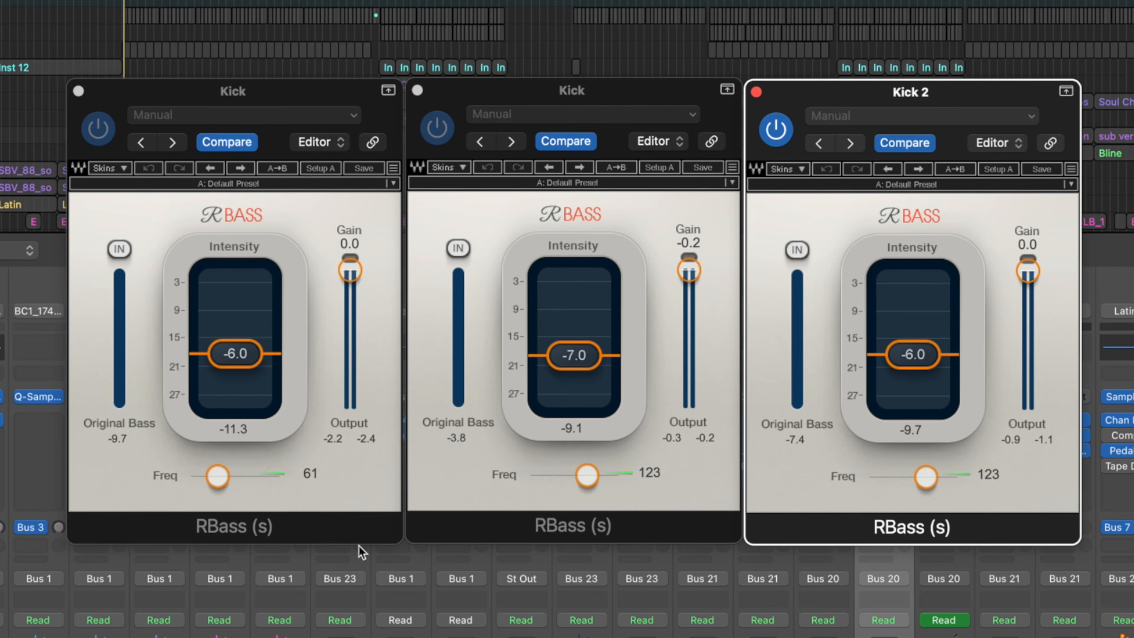
Step: Play the drum mix and compare it with the RBass plug-ins on Kick and Kick 2 bypassed and re-enabled
scroll(359, 552, right, 1)
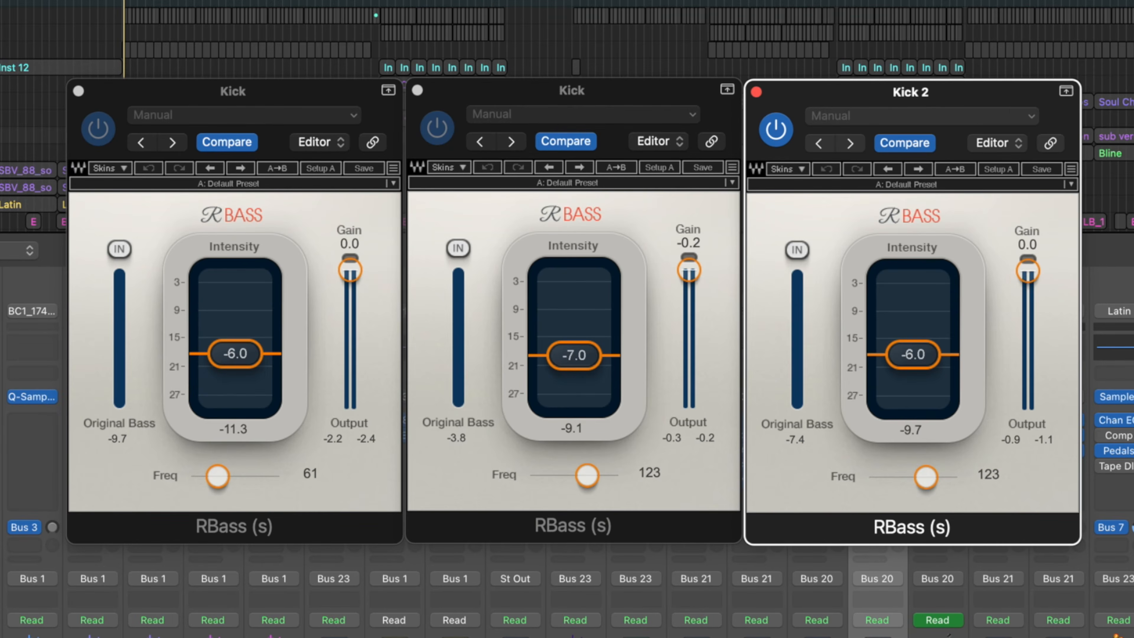
scroll(567, 590, right, 10)
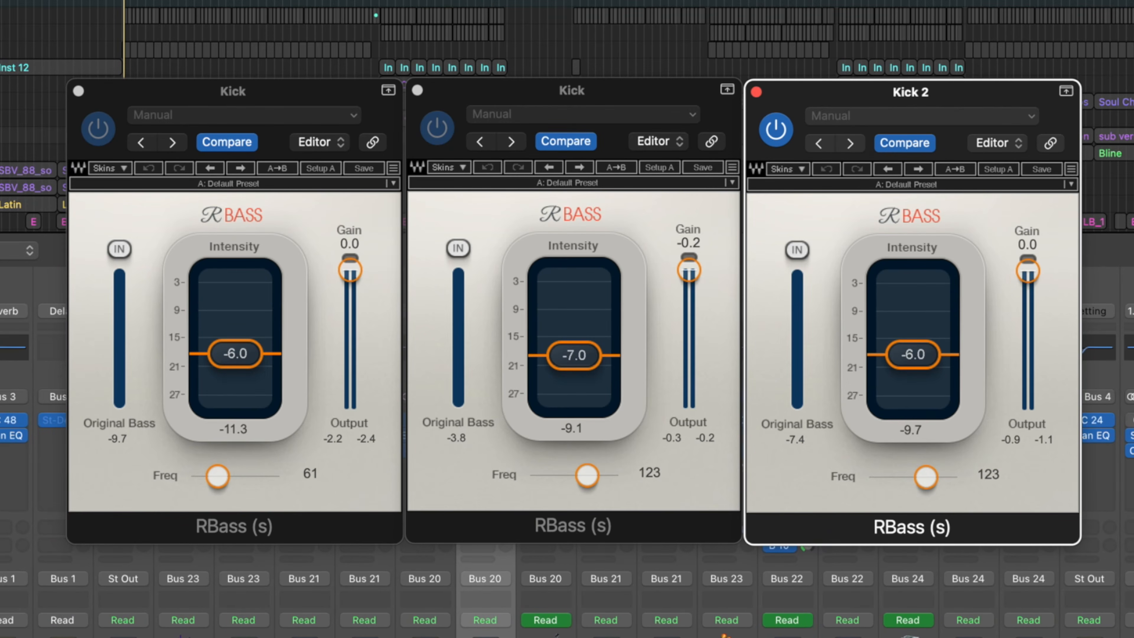
key(space)
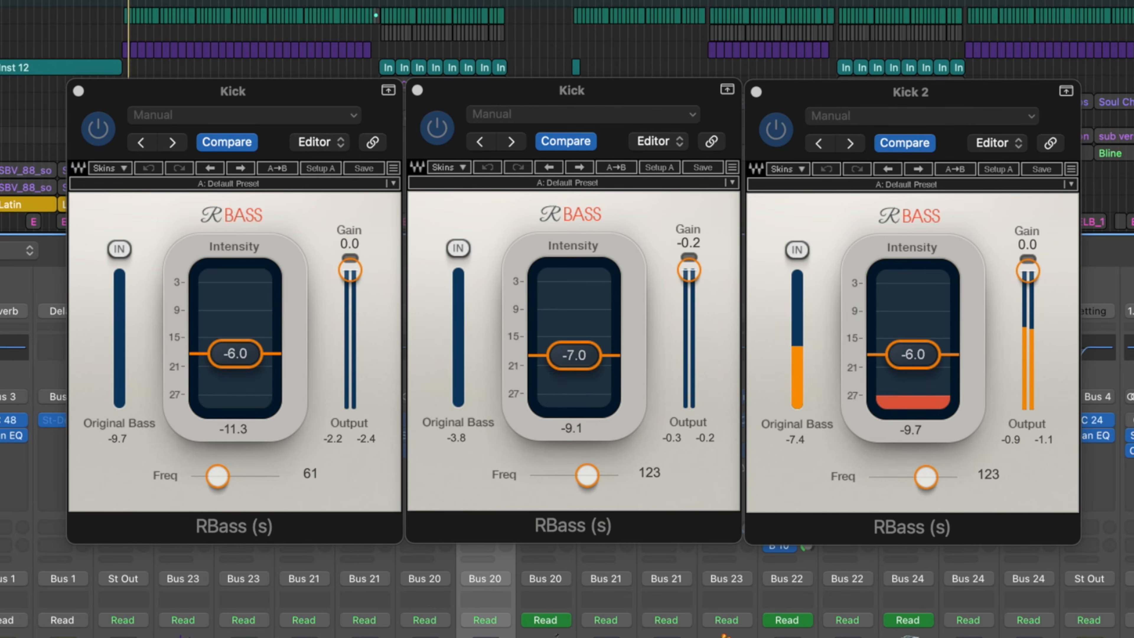
scroll(567, 590, left, 10)
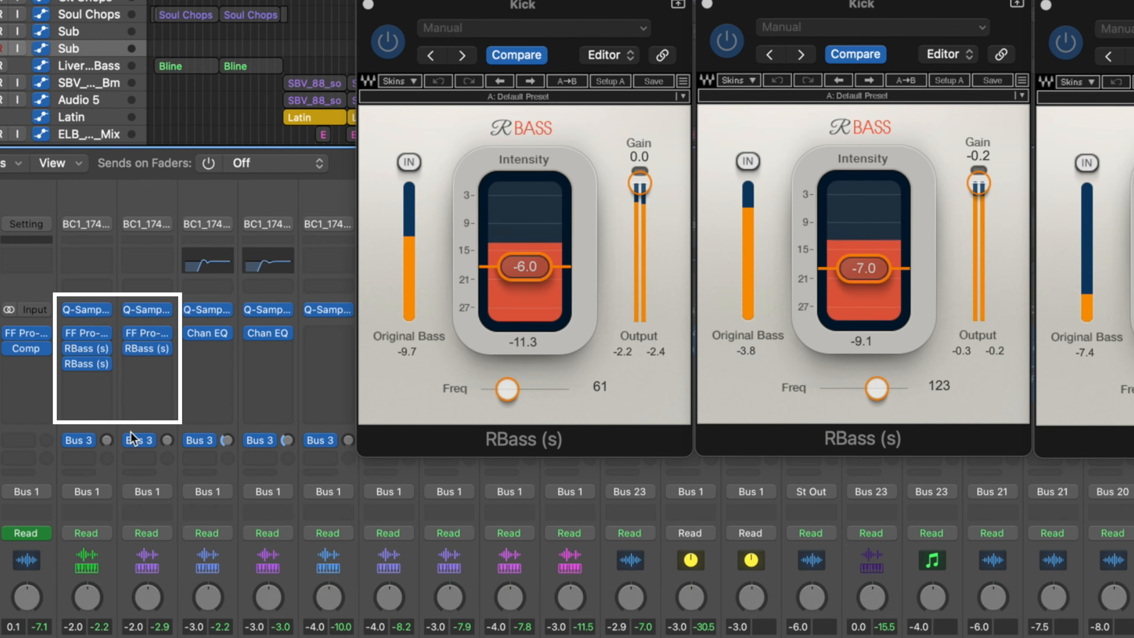
click(69, 363)
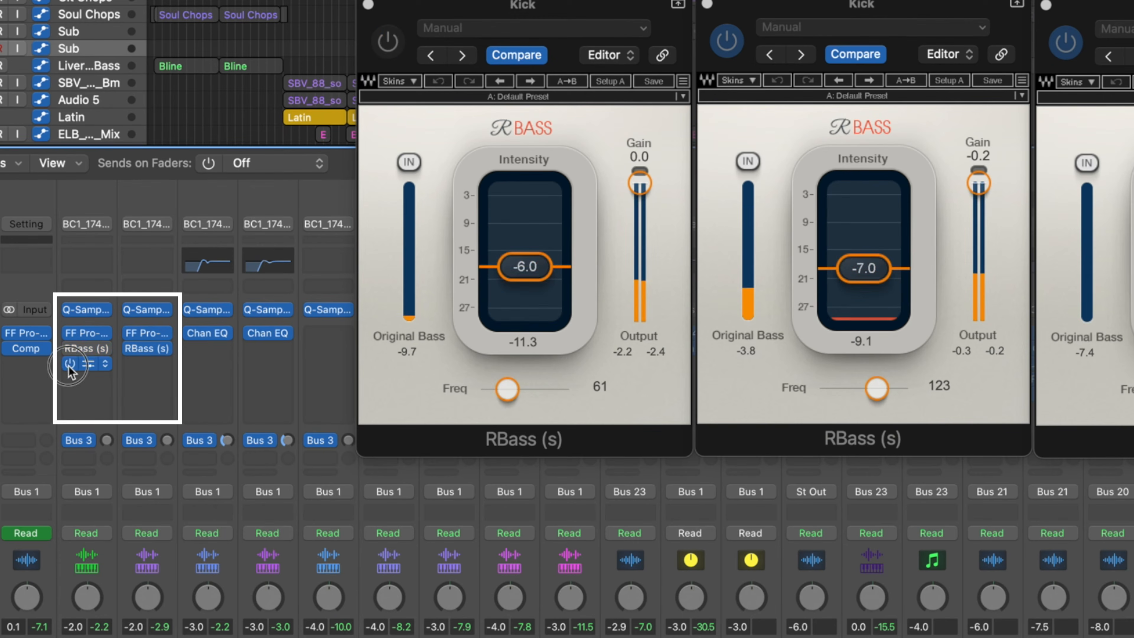
click(130, 348)
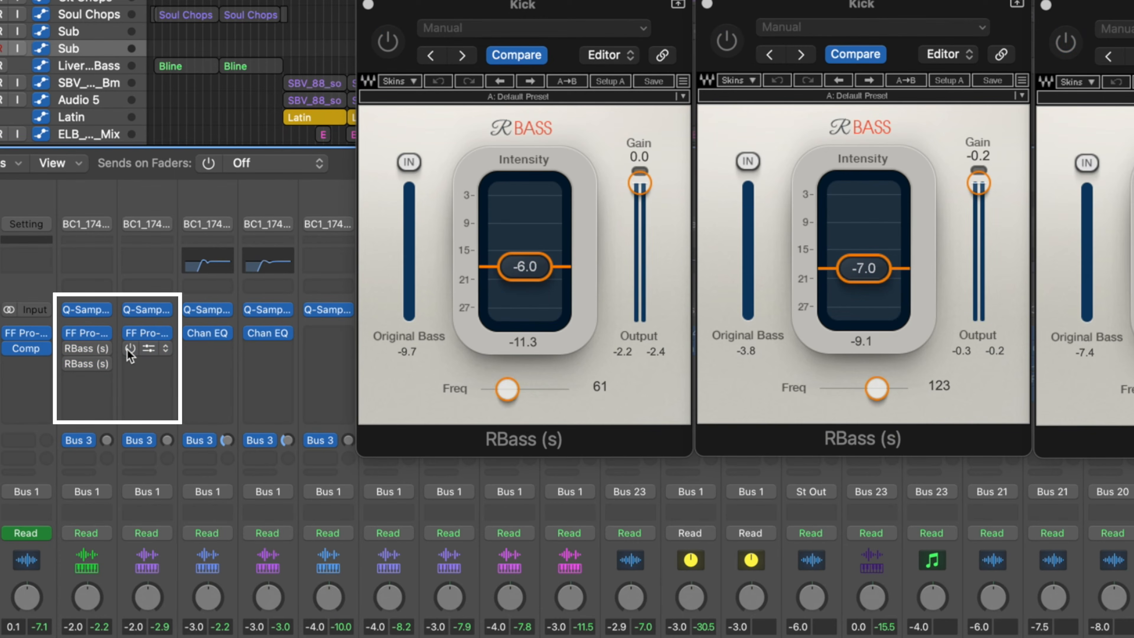
click(129, 348)
click(70, 348)
click(69, 364)
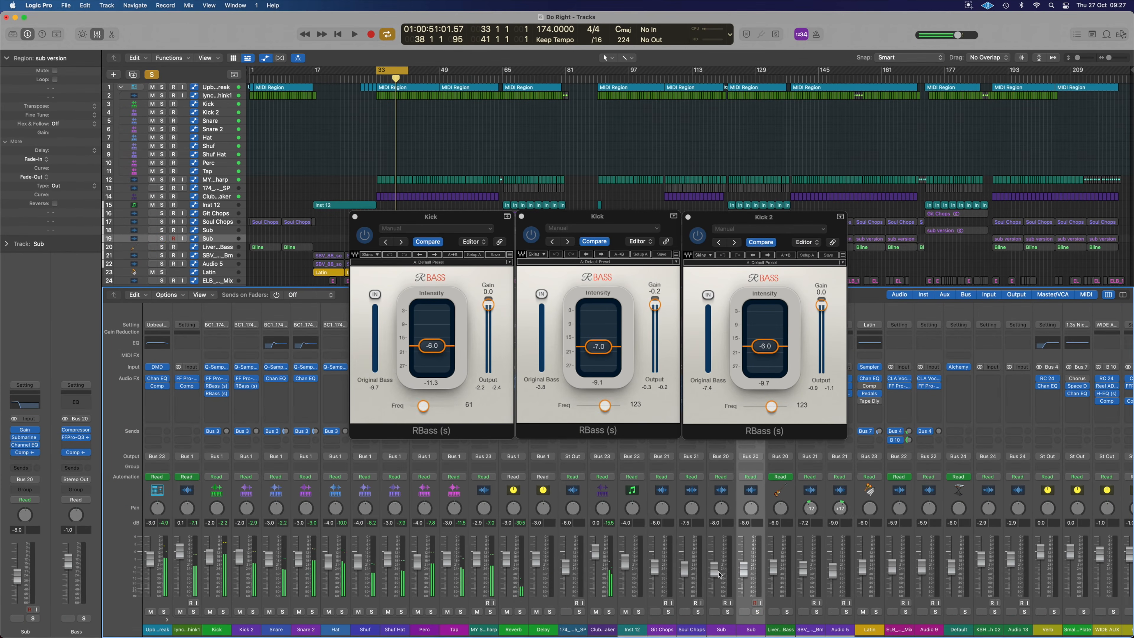
Step: Solo the Sub tracks and start playback to hear the sub against the RBass-processed kicks
click(757, 612)
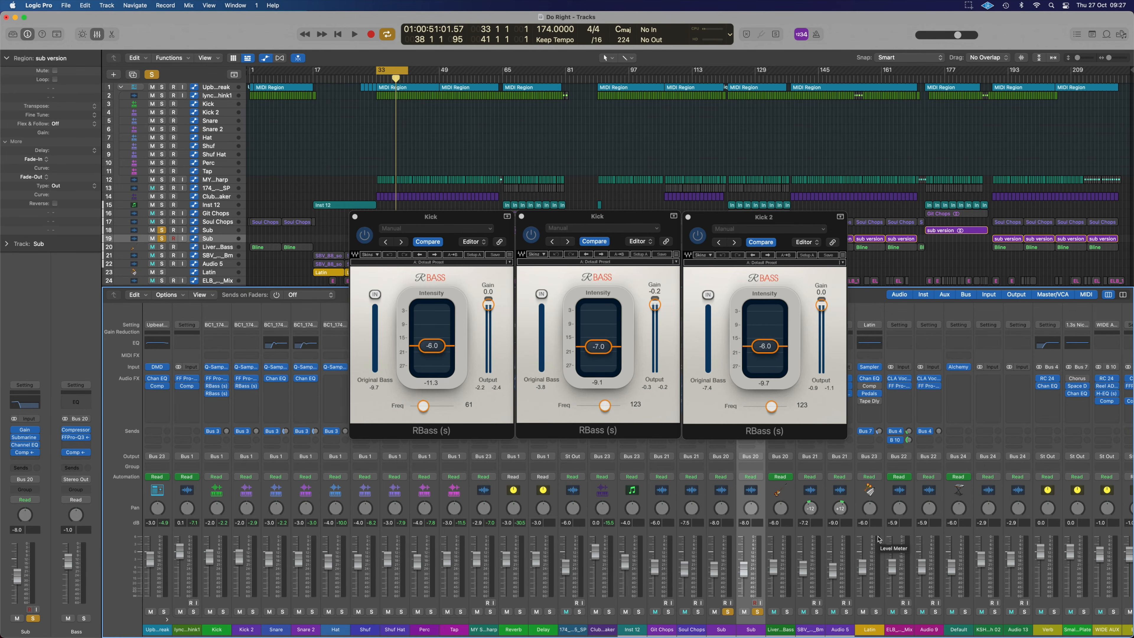
key(space)
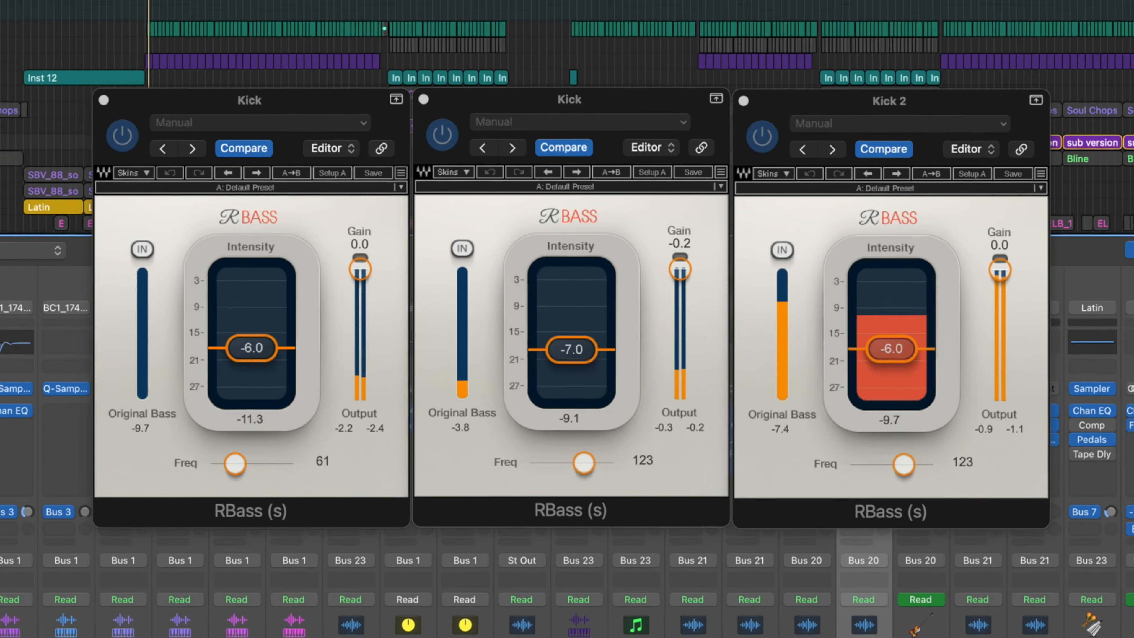